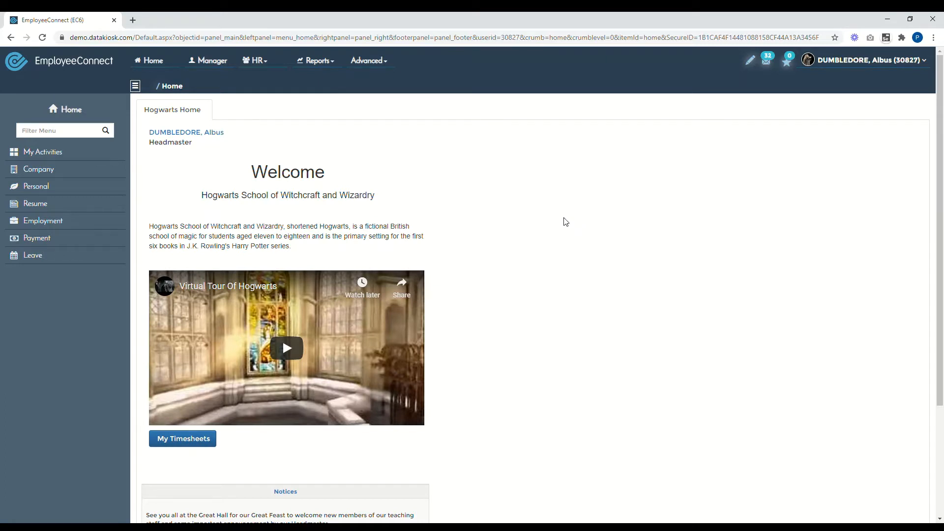
- Start a blank Candidate Offer from the Life Cycle Offer action under HR > People
click(254, 60)
click(260, 78)
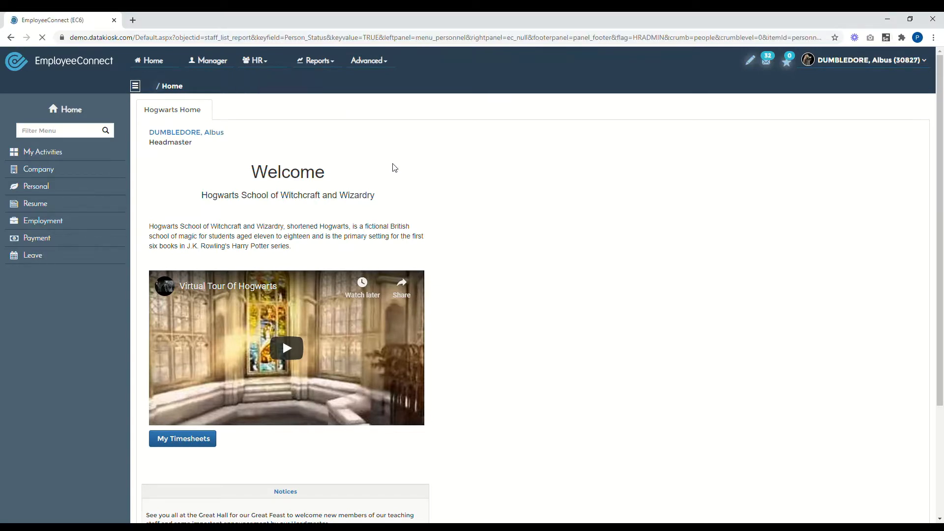
click(32, 152)
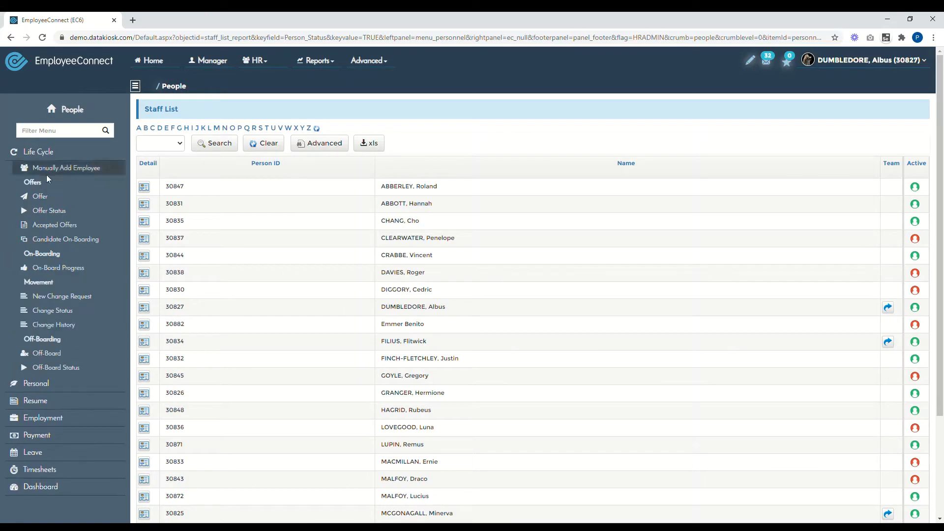
click(60, 196)
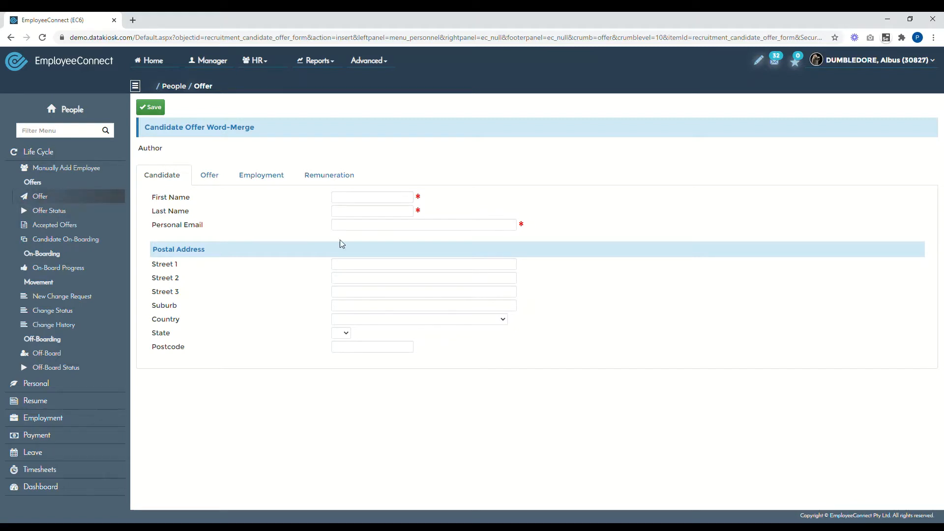
- Enter the candidate's first name, last name and personal e-mail address
click(366, 199)
text(pETER)
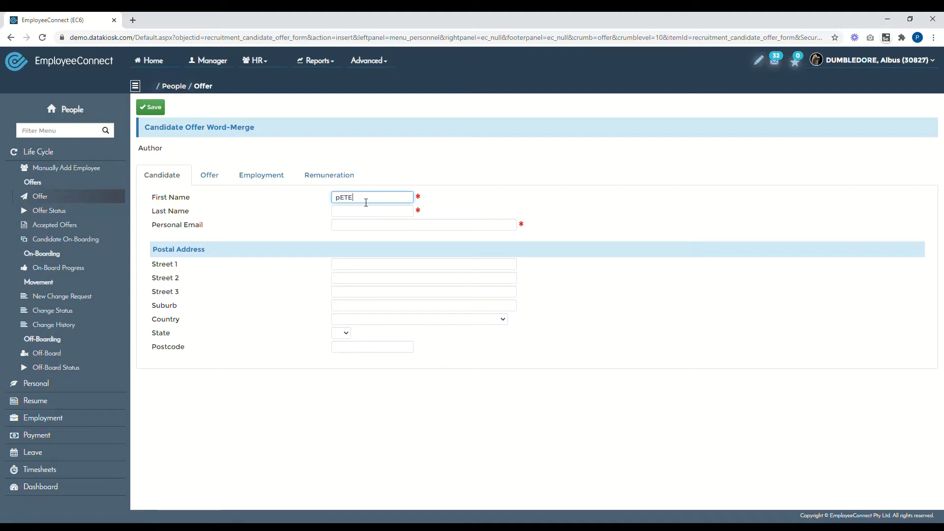
key(Tab)
key(shift+Tab)
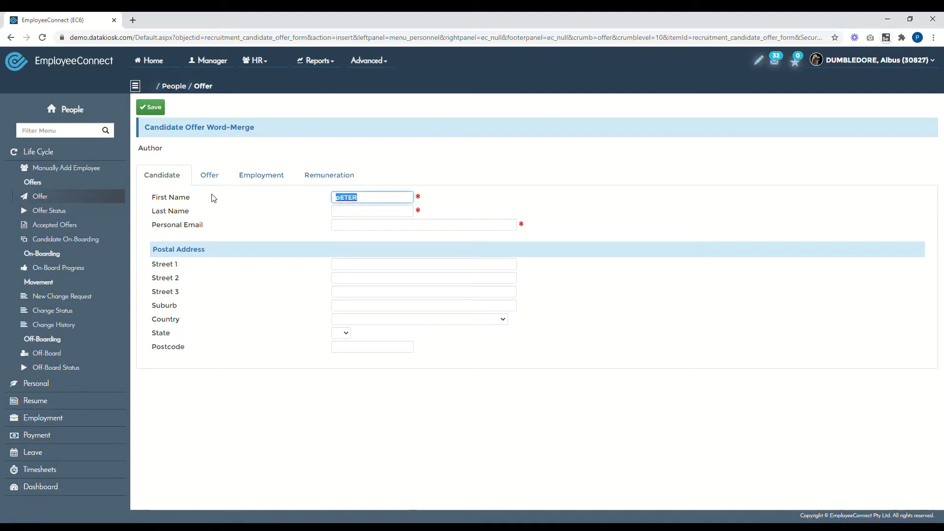
key(Tab)
key(Tab)
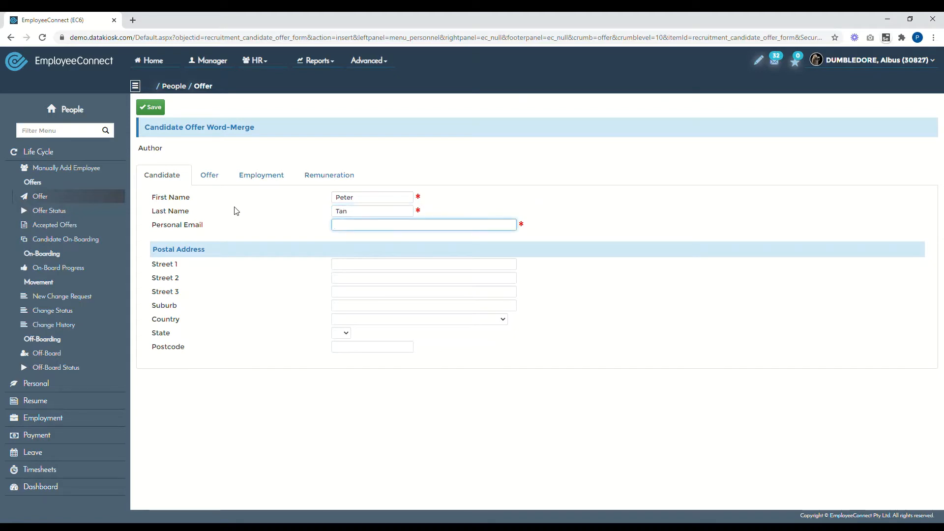
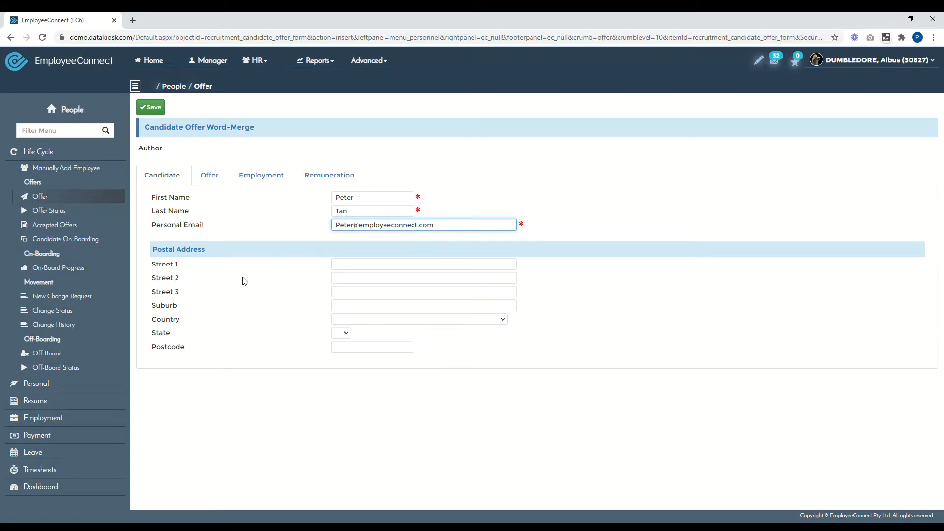
- Fill in the candidate's street, suburb, country, state and postcode
click(353, 269)
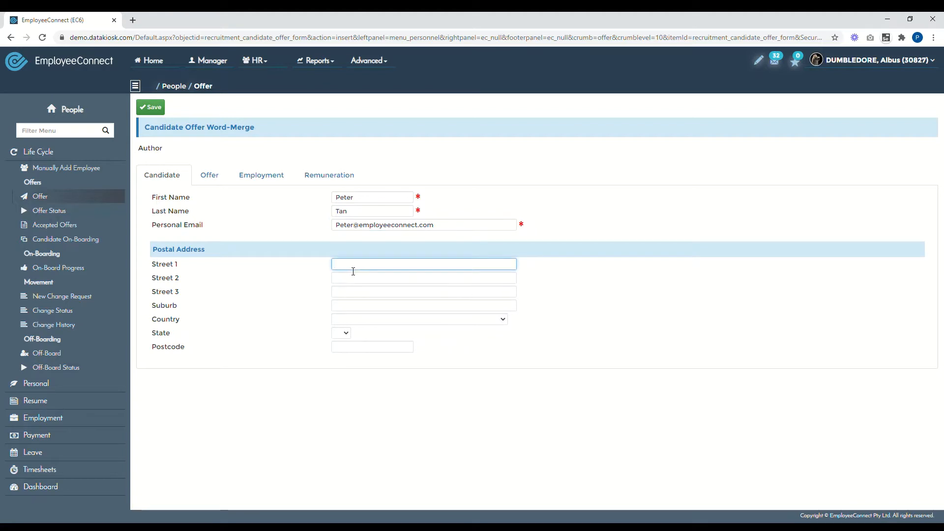
text(Street)
click(345, 308)
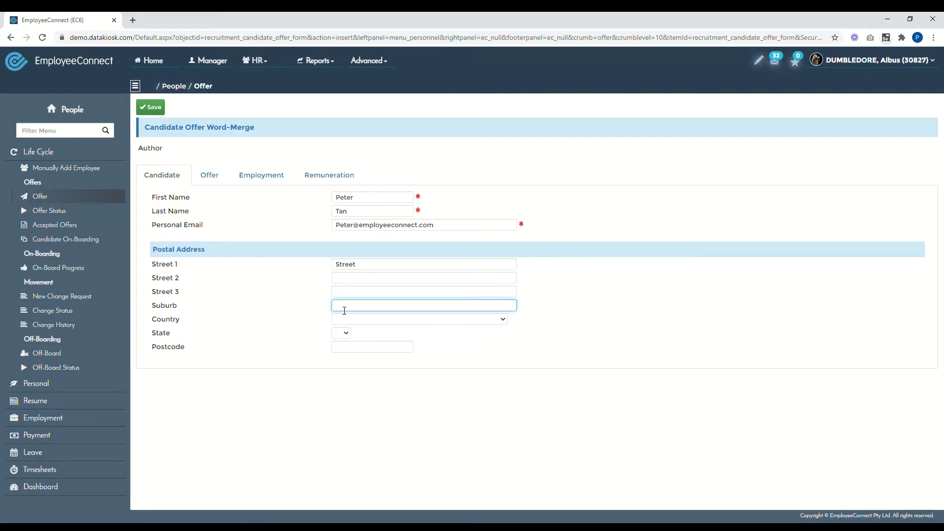
text(Da)
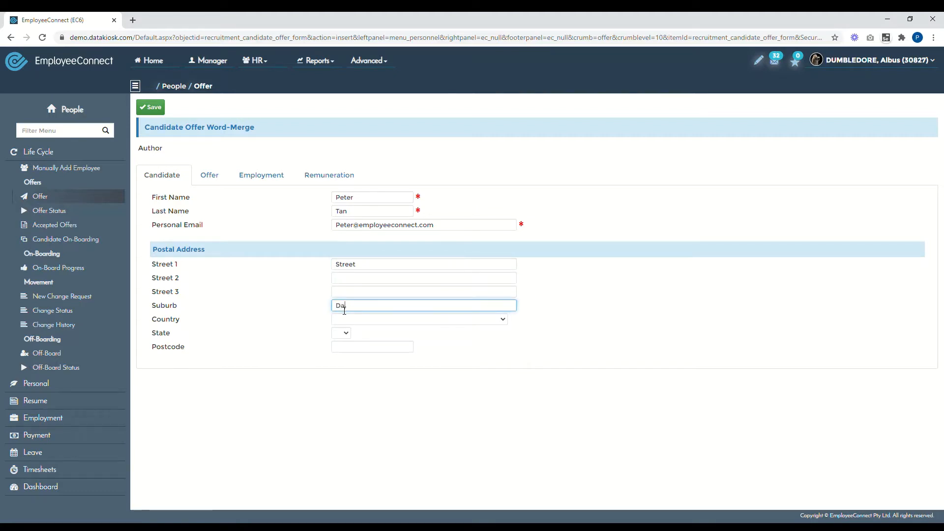
text(rlinghurst)
click(370, 320)
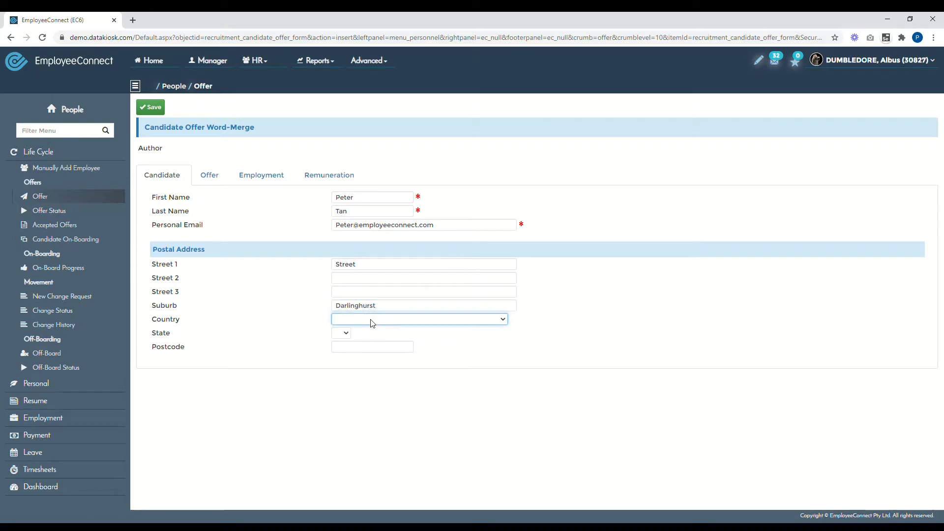
key(a)
key(Return)
click(340, 334)
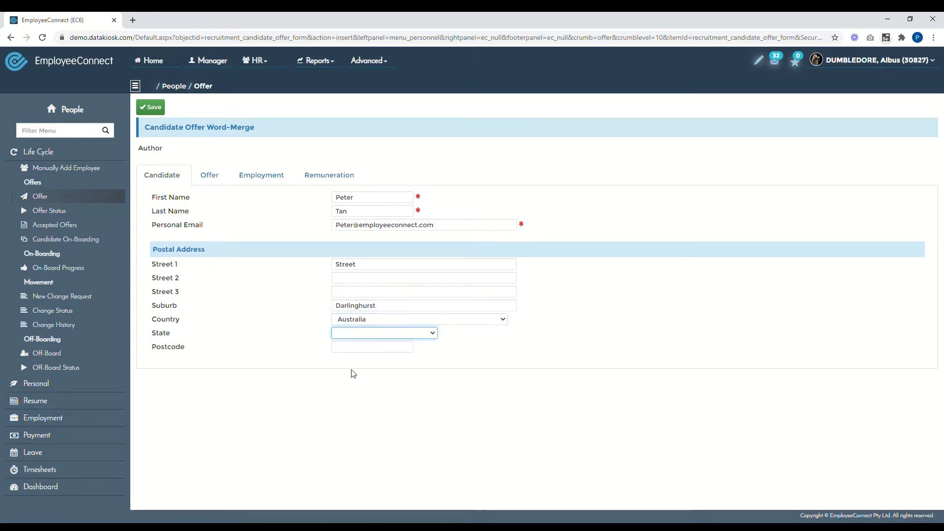
click(347, 360)
click(345, 347)
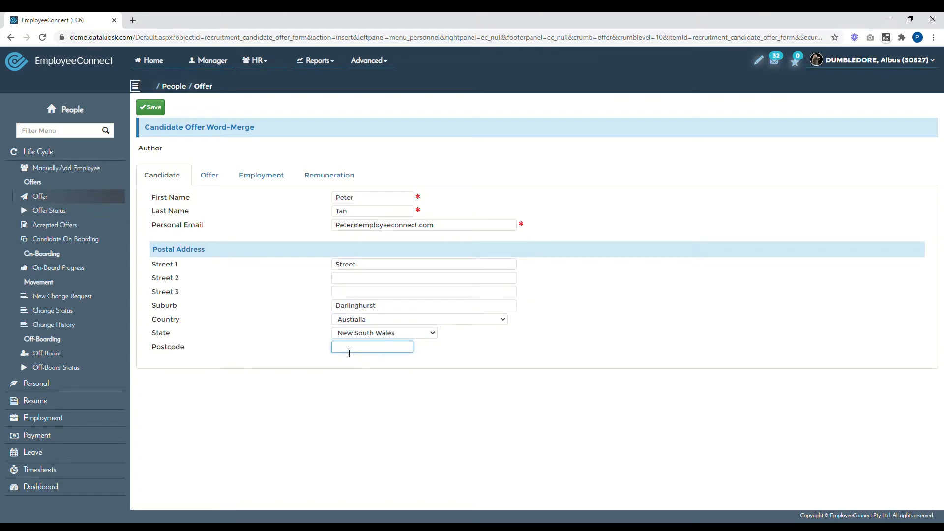
text(2000)
click(211, 177)
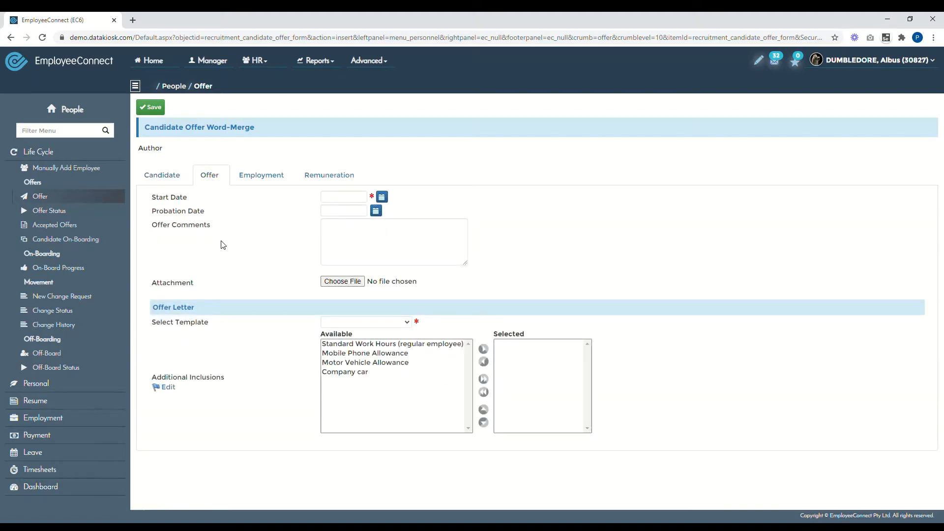
- Set the offer start date to 10/11/2020 using the calendar
click(382, 196)
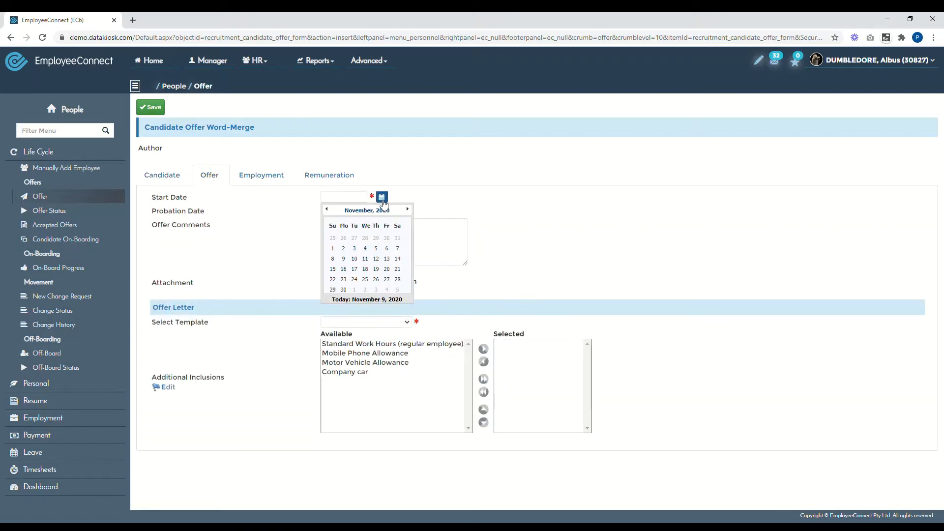
click(343, 259)
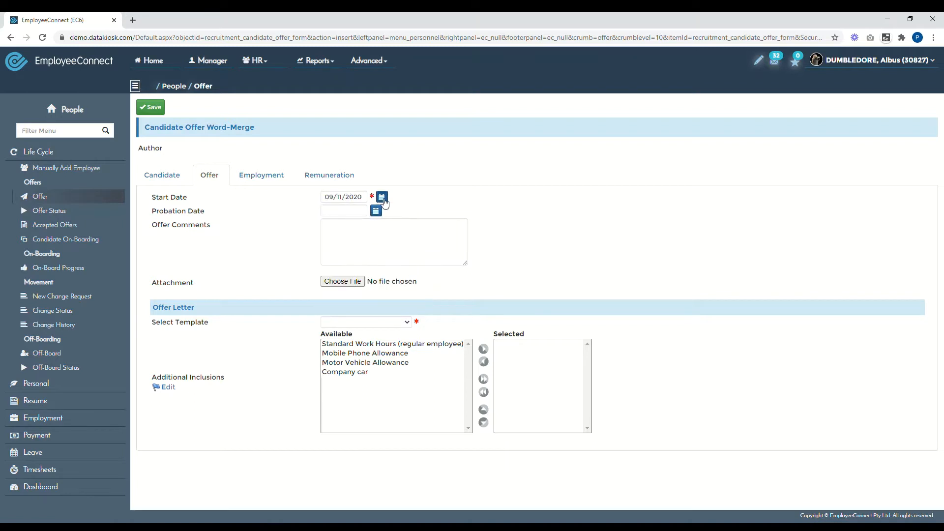
click(382, 197)
click(354, 259)
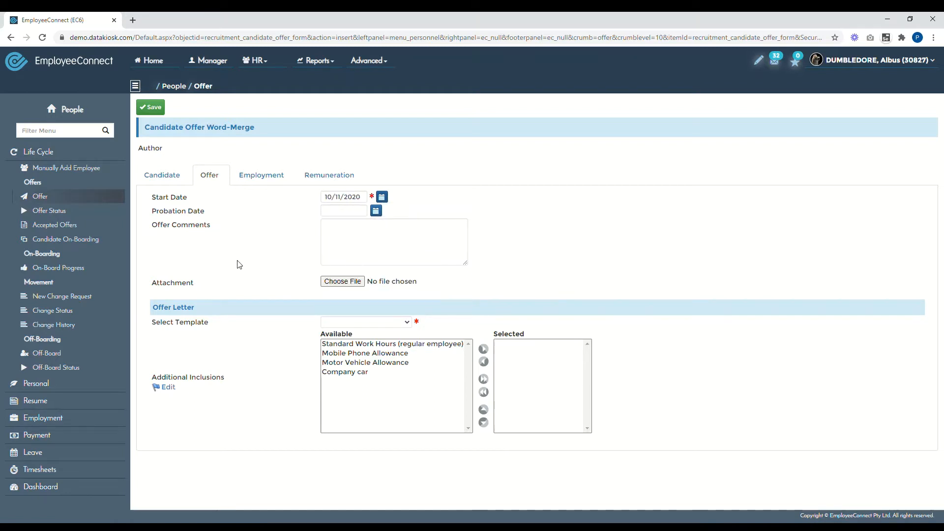
- Set the probation date to 05/11/2020
click(377, 213)
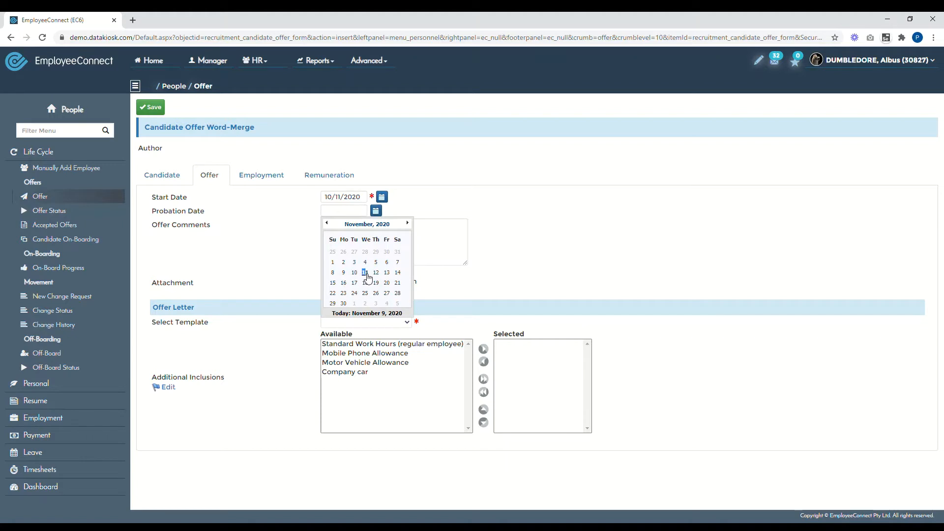
click(365, 273)
double_click(329, 212)
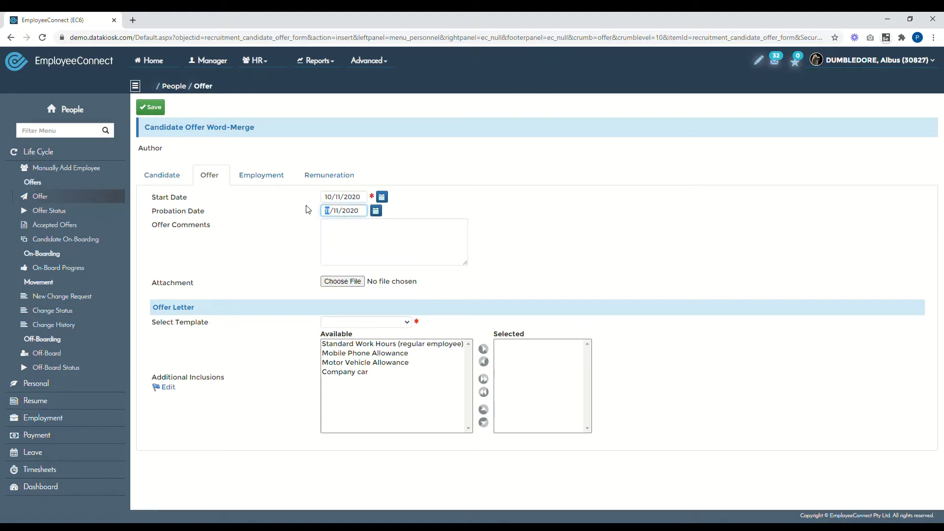
text(05)
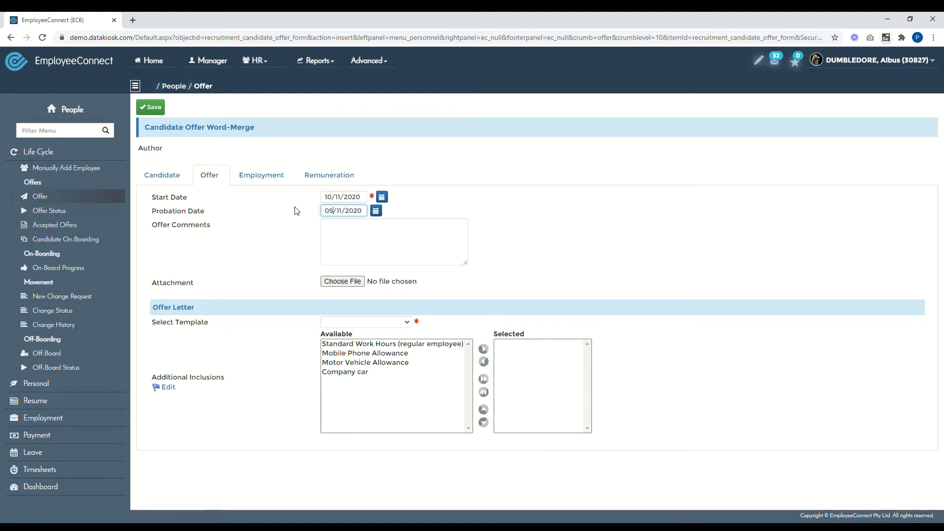
click(365, 258)
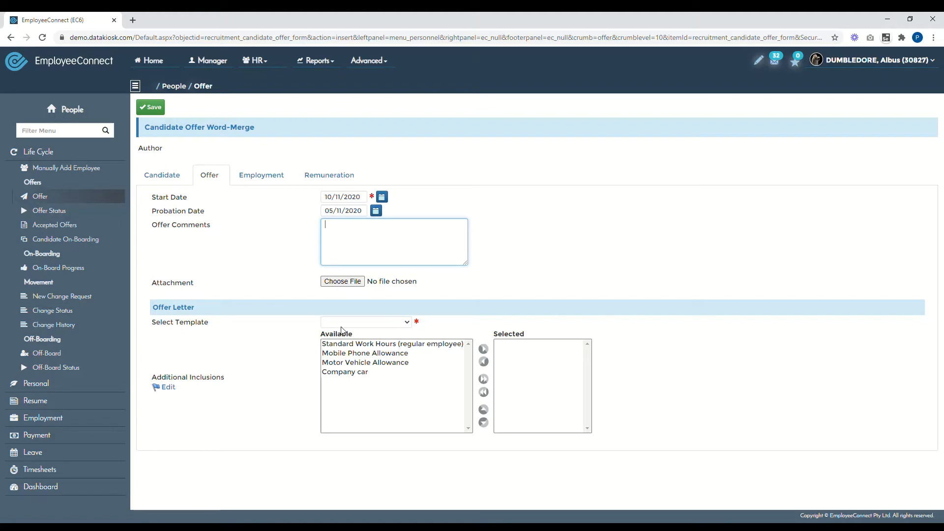
- Choose the EC Master Agreement template with only Mobile Phone Allowance as an inclusion
click(358, 326)
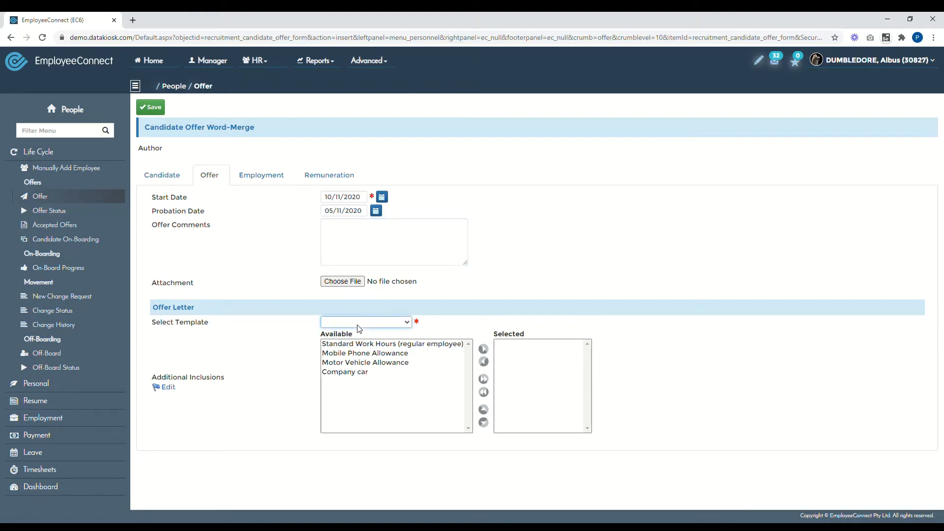
click(358, 341)
click(383, 354)
click(483, 349)
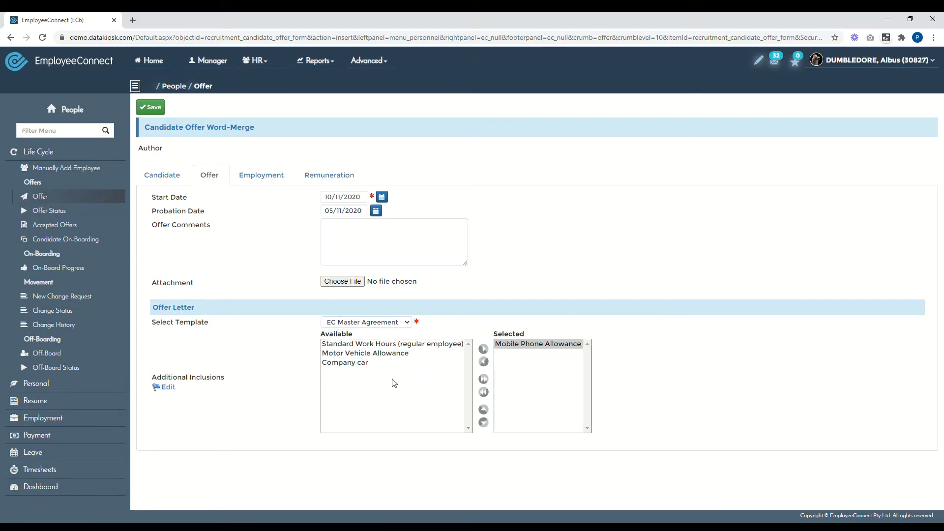
click(397, 354)
click(483, 350)
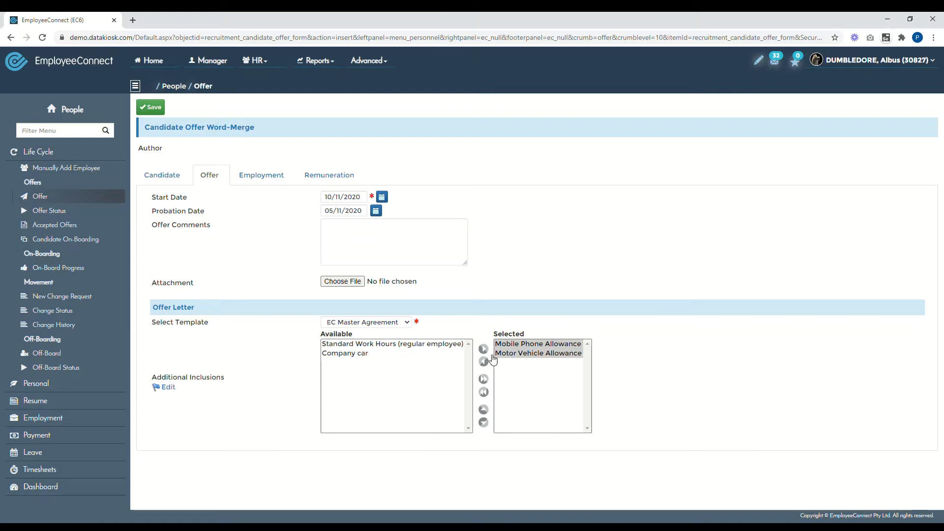
click(485, 363)
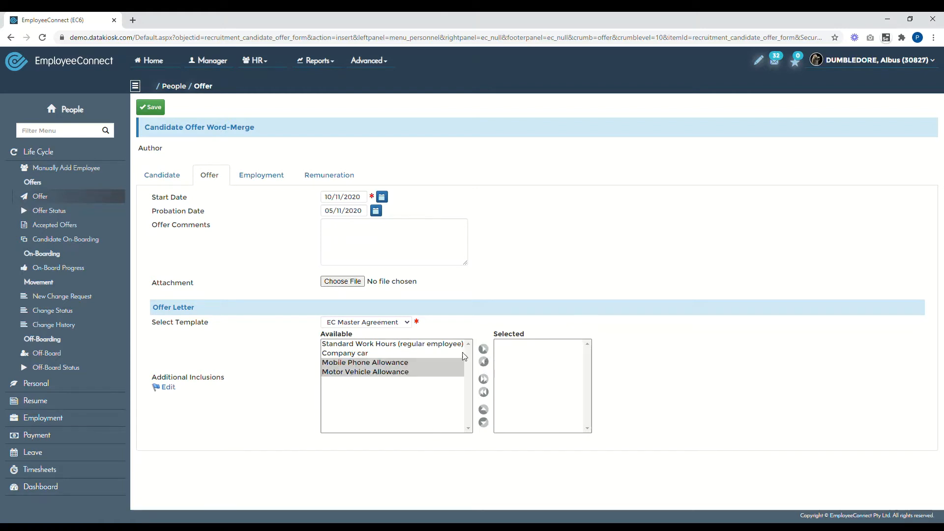
click(364, 355)
click(369, 364)
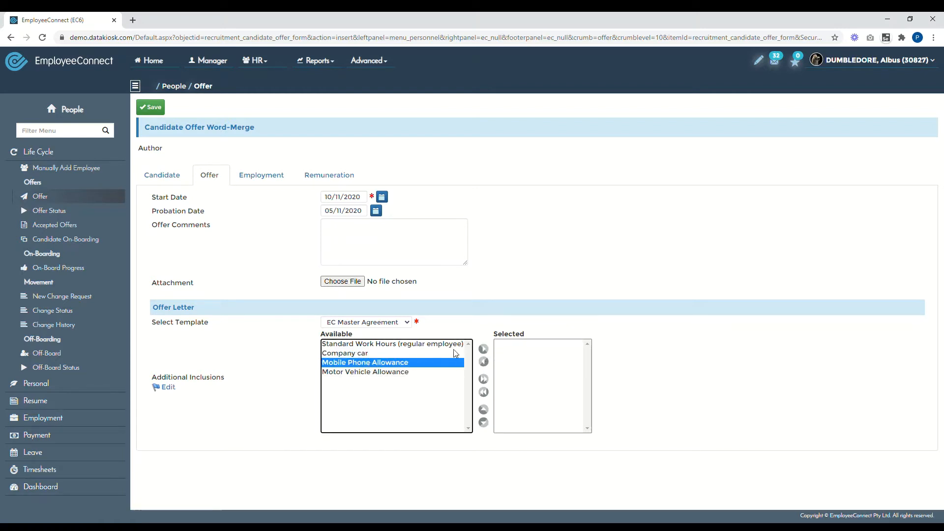
click(484, 349)
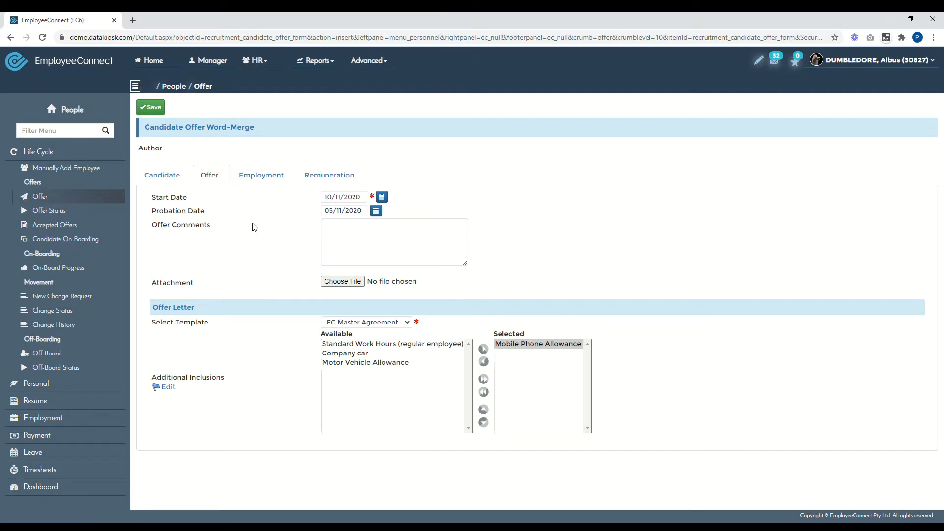
click(261, 176)
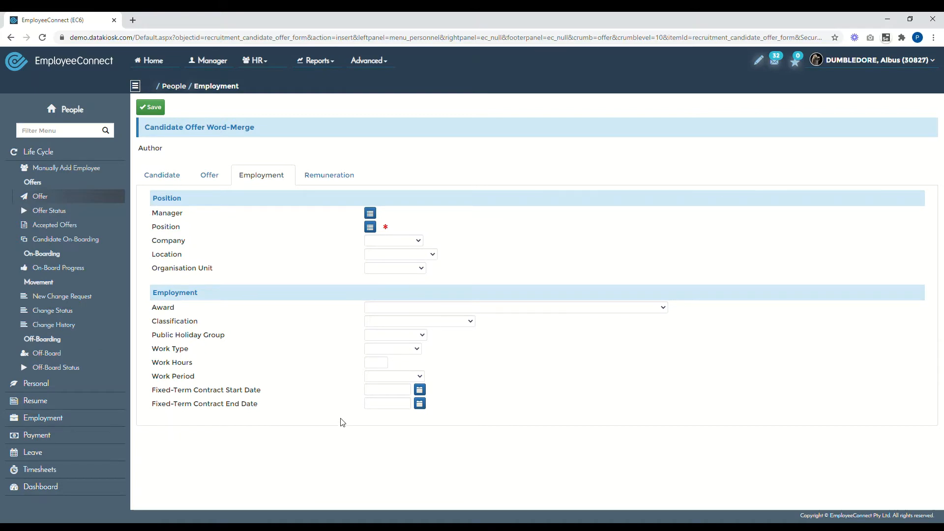
- Assign the first listed person as manager and DE1 (Death Eater 1) as the position
click(371, 213)
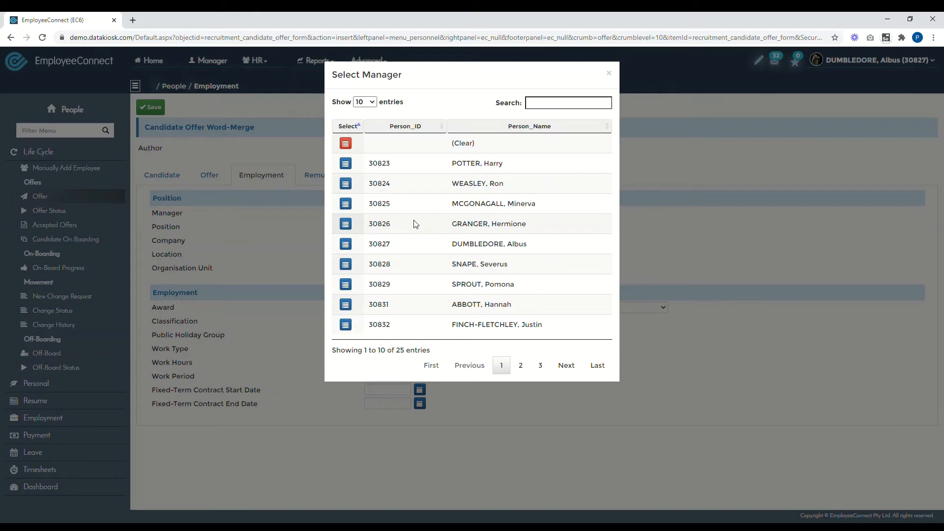
click(346, 163)
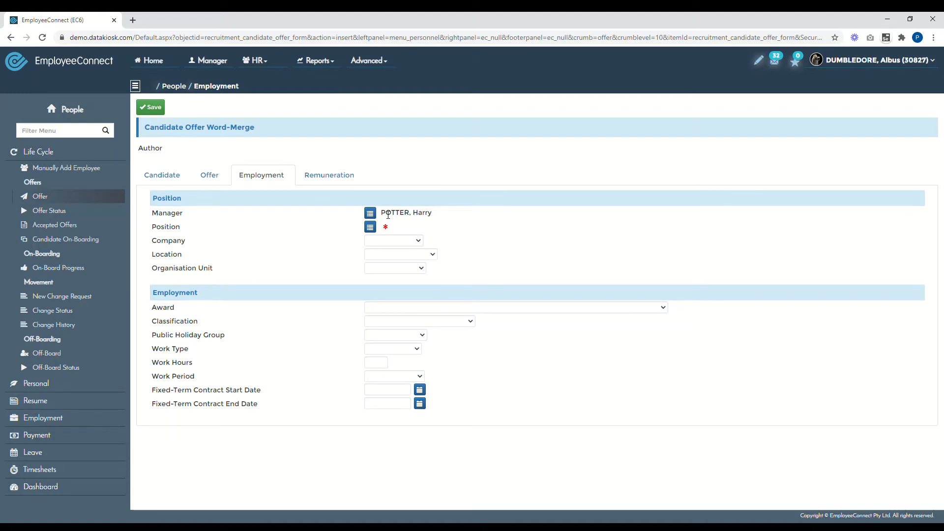
drag(382, 215, 438, 220)
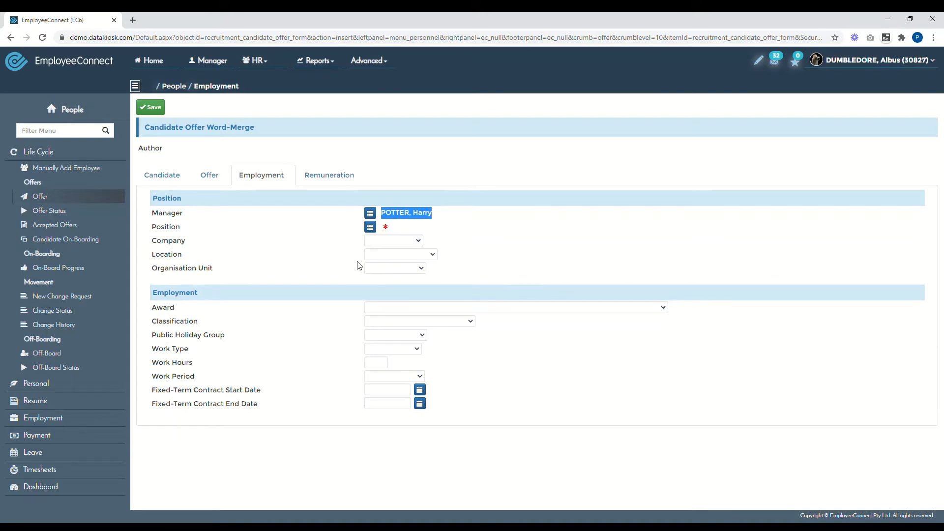
click(371, 228)
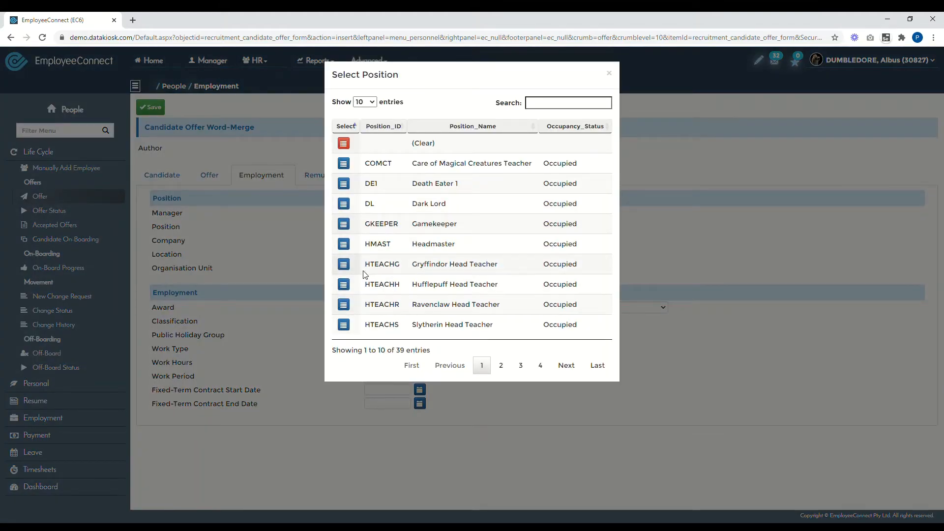
click(350, 186)
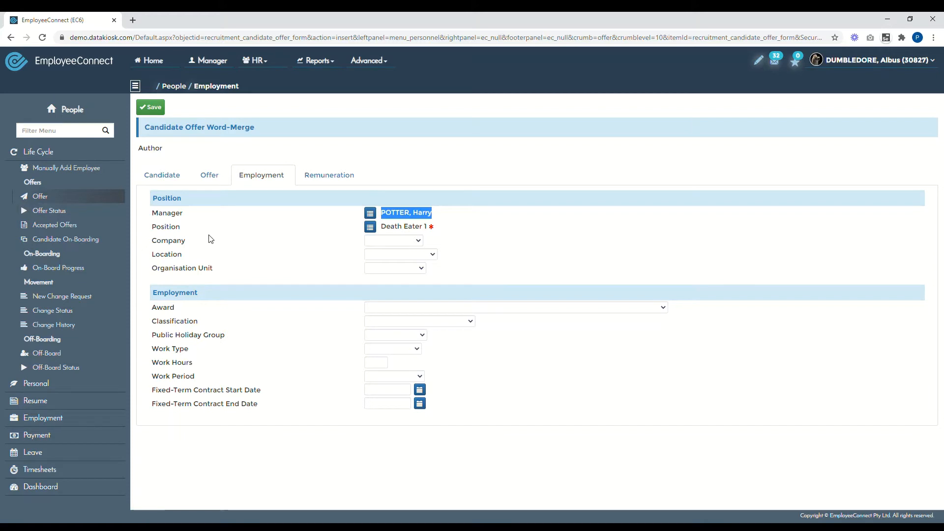
click(395, 241)
- Set company Hogwarts, location Privet Drive and organisation unit Maintenance
click(385, 265)
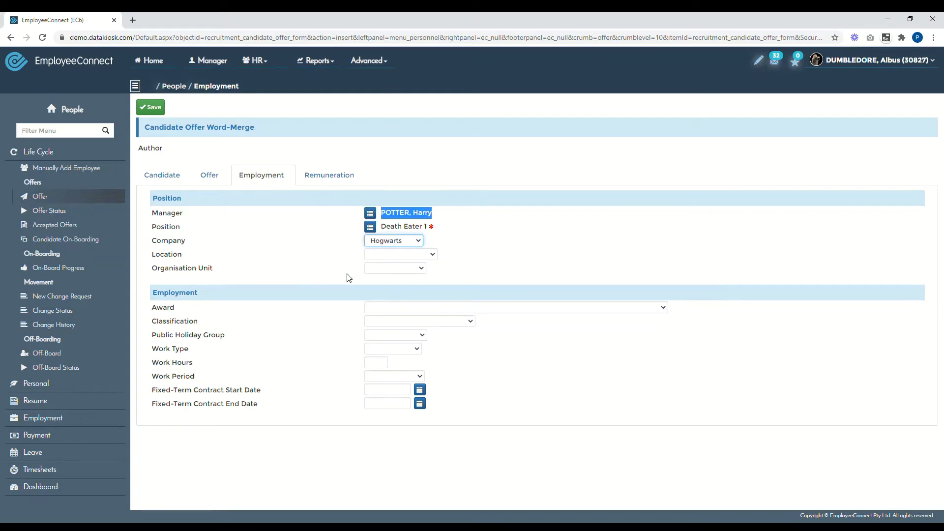
click(390, 258)
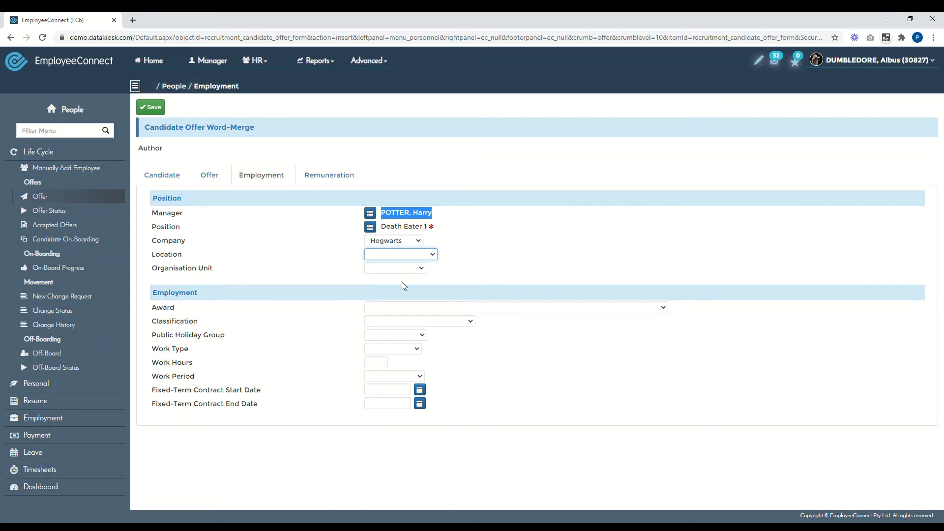
click(402, 282)
key(Down)
click(383, 271)
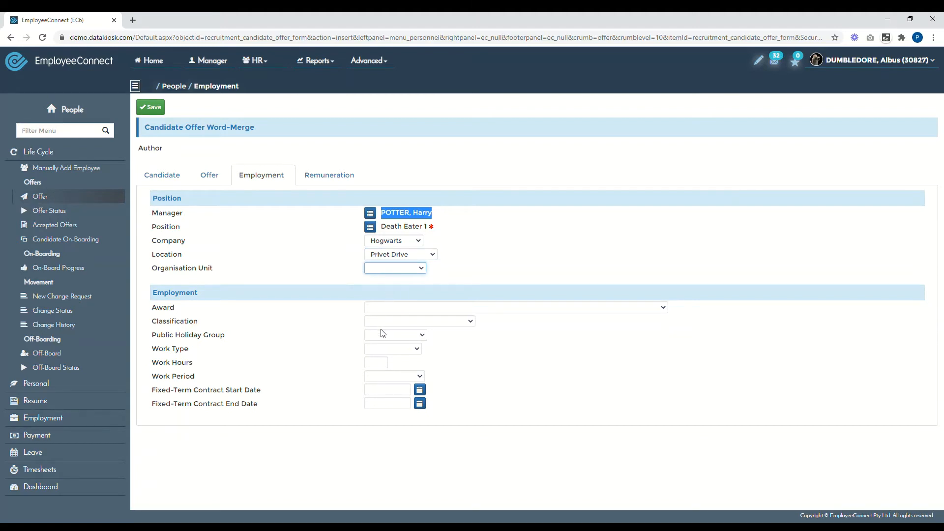
key(Down)
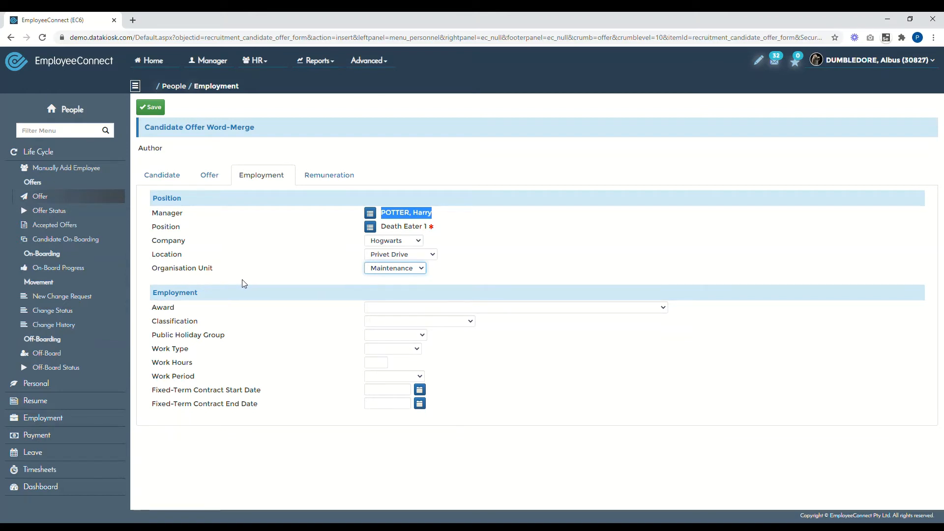
- Choose the health services award, Banking & Financial Services classification and AUS-NSW holiday group
click(398, 313)
click(392, 324)
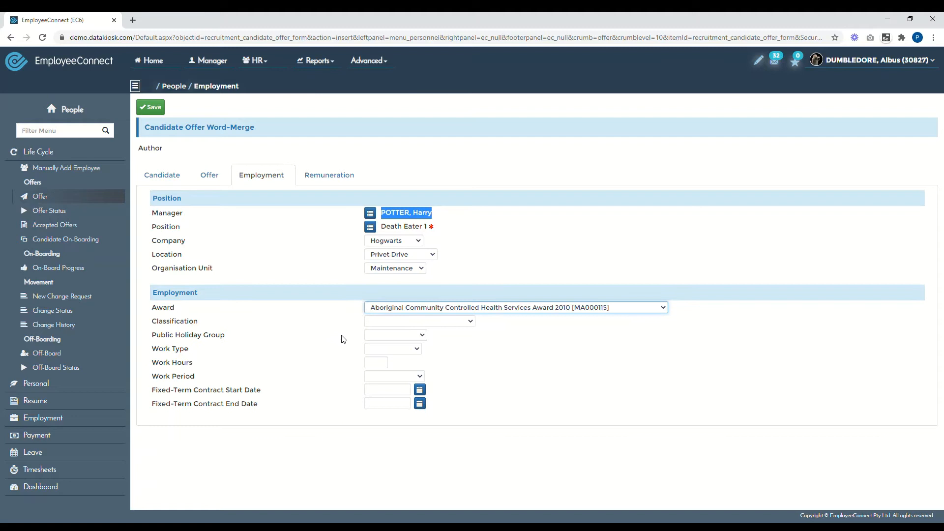
click(386, 324)
click(386, 348)
click(406, 336)
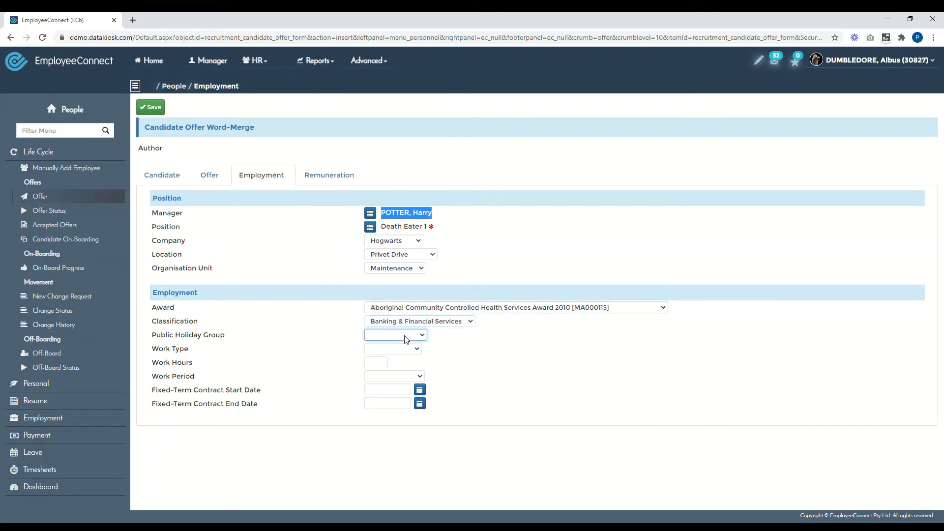
click(396, 359)
- Make the work type Full-Time with 7.5 work hours and a Fortnightly work period
click(380, 350)
click(383, 382)
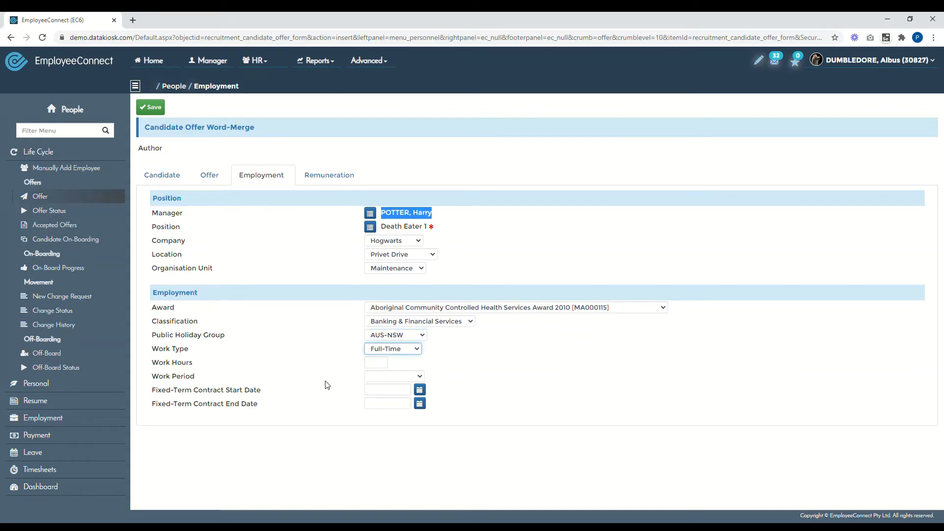
click(377, 370)
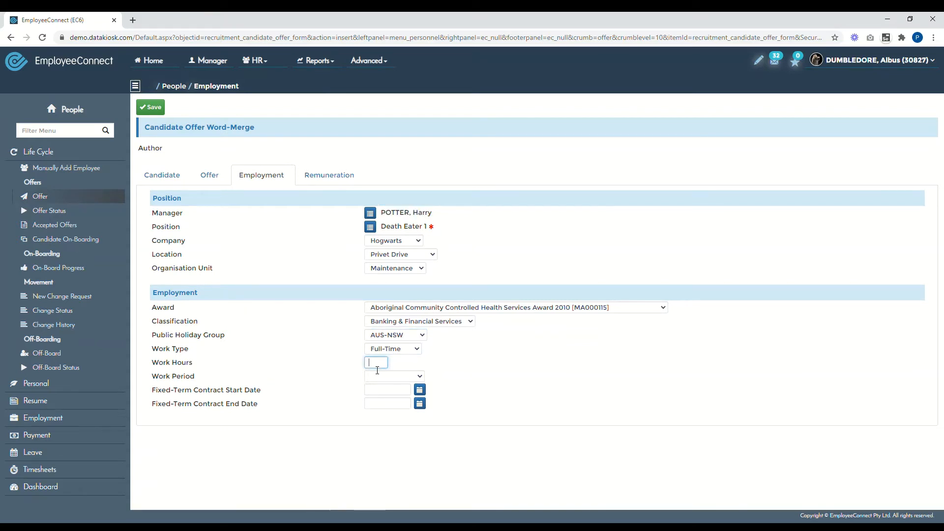
text(7.5)
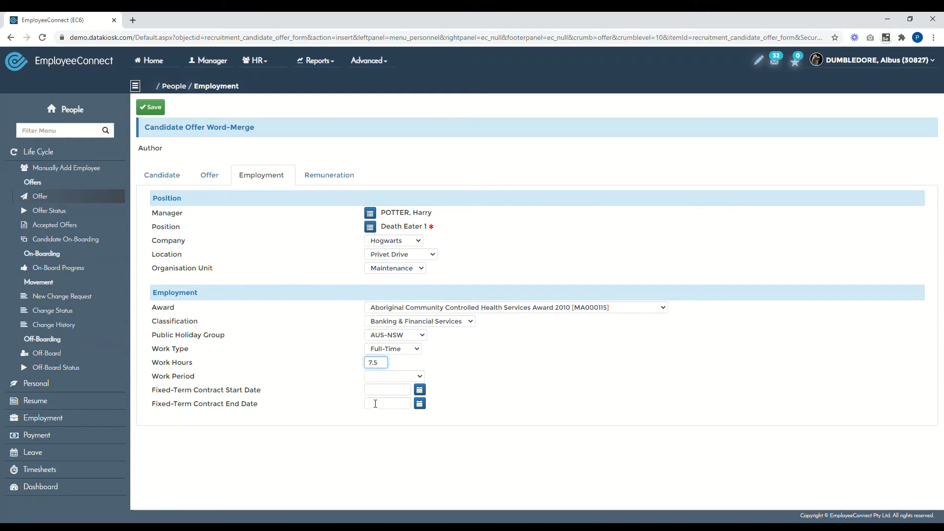
key(Tab)
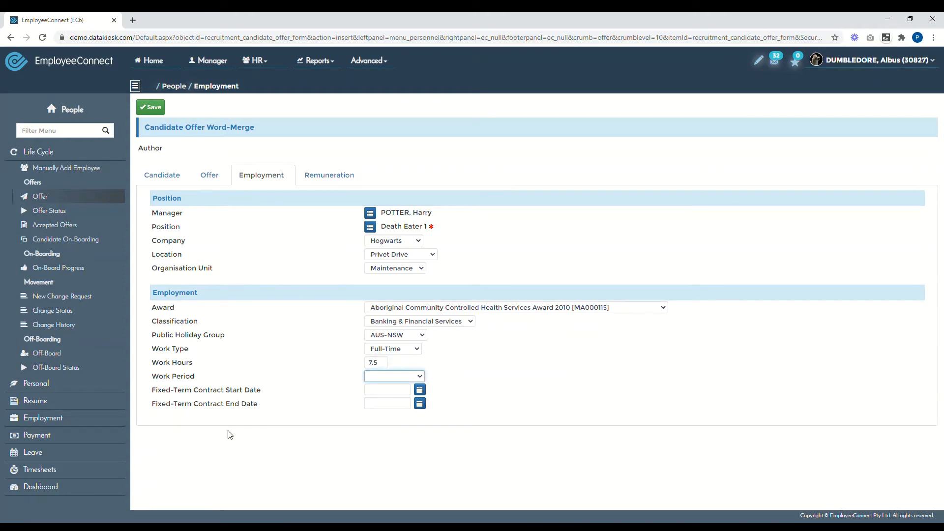
click(378, 419)
- Set the fixed-term contract to run from 25/11/2020 to 25/09/2021
click(419, 391)
scroll(452, 370, down, 2)
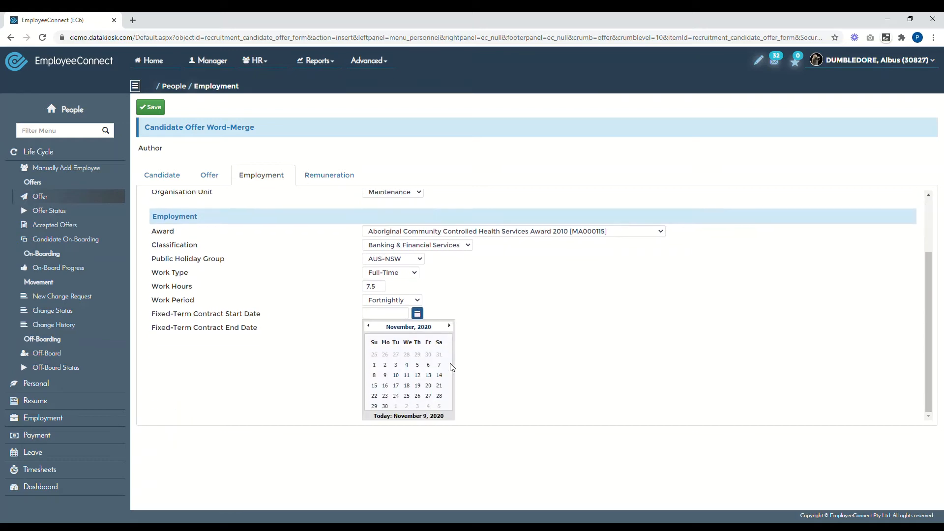
click(409, 398)
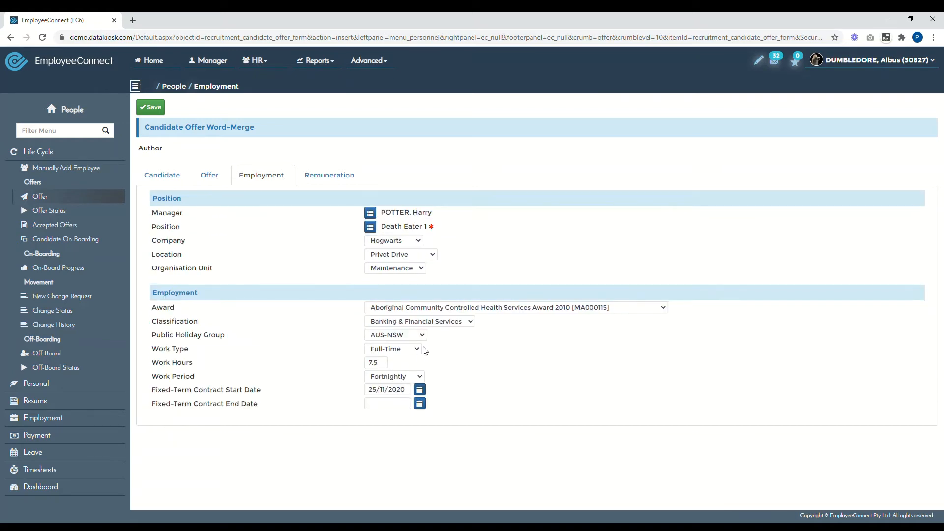
click(418, 401)
scroll(417, 399, down, 2)
click(406, 397)
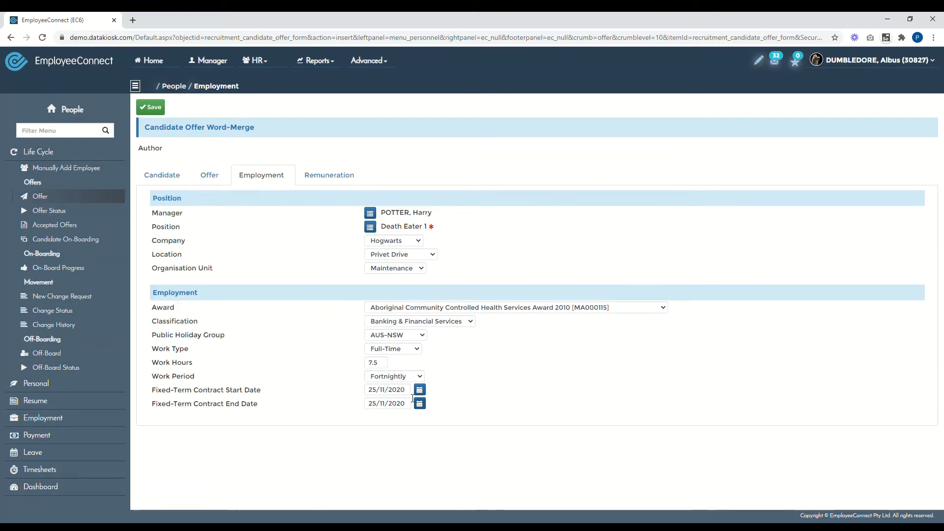
click(385, 407)
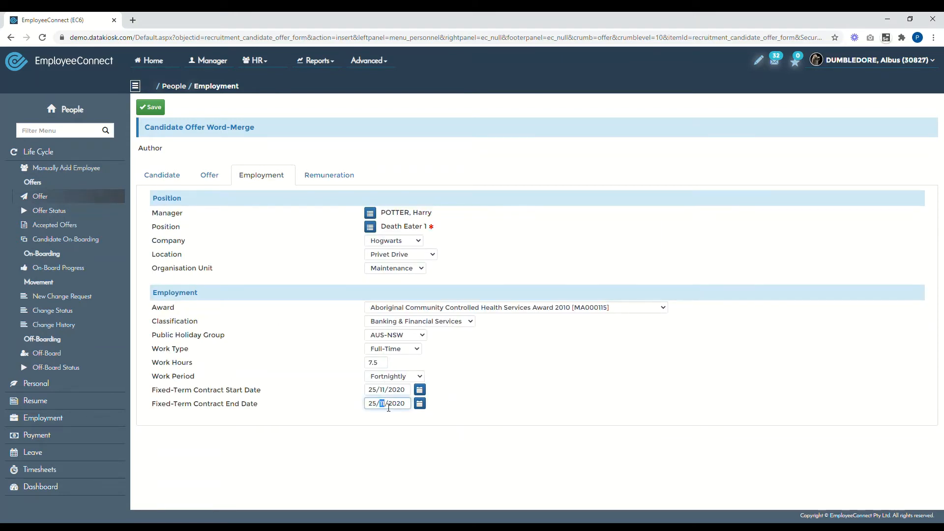
text(09)
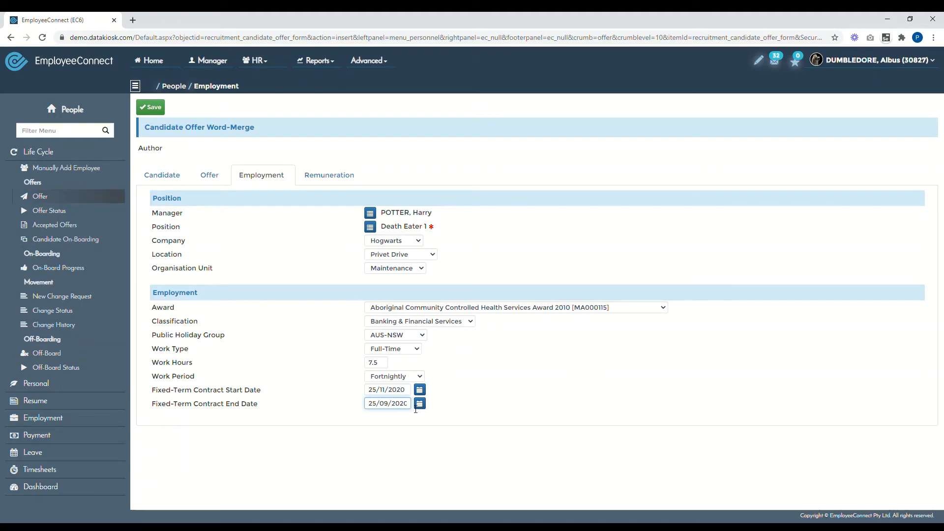
click(408, 407)
key(BackSpace)
text(1)
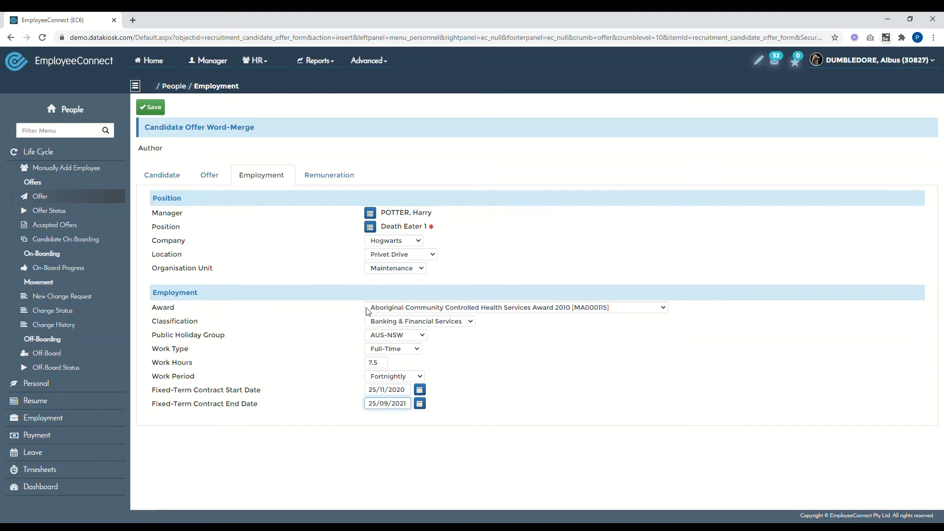
- Change the offer's probation date to 05/05/2020, then return to Employment
click(214, 181)
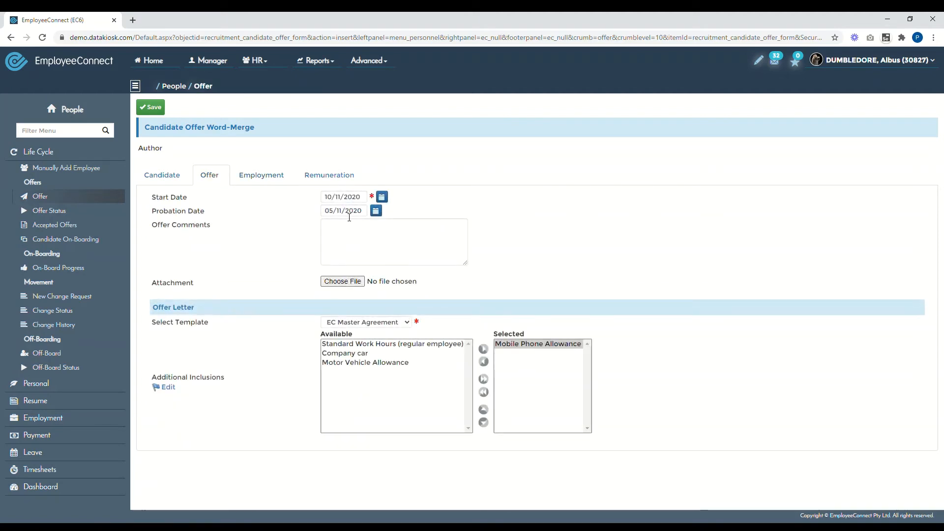
click(349, 217)
double_click(343, 213)
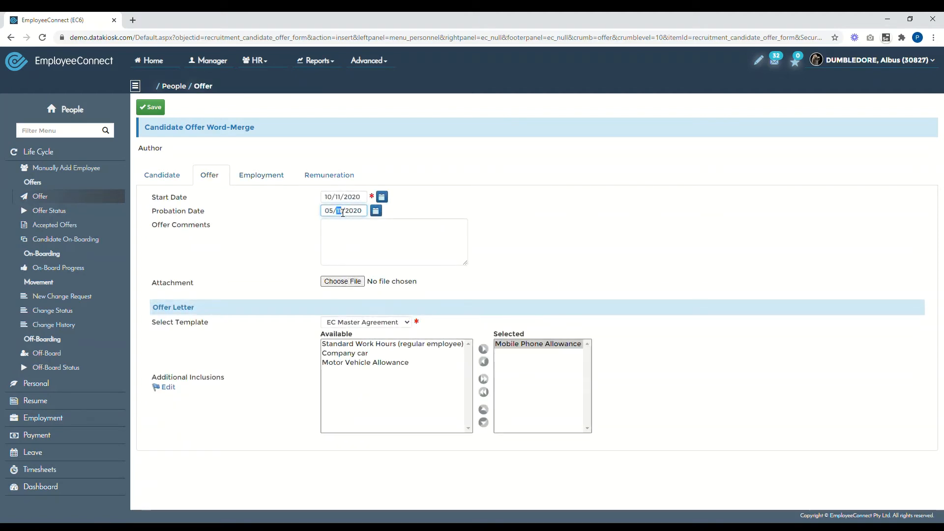
text(05)
drag(432, 204, 282, 194)
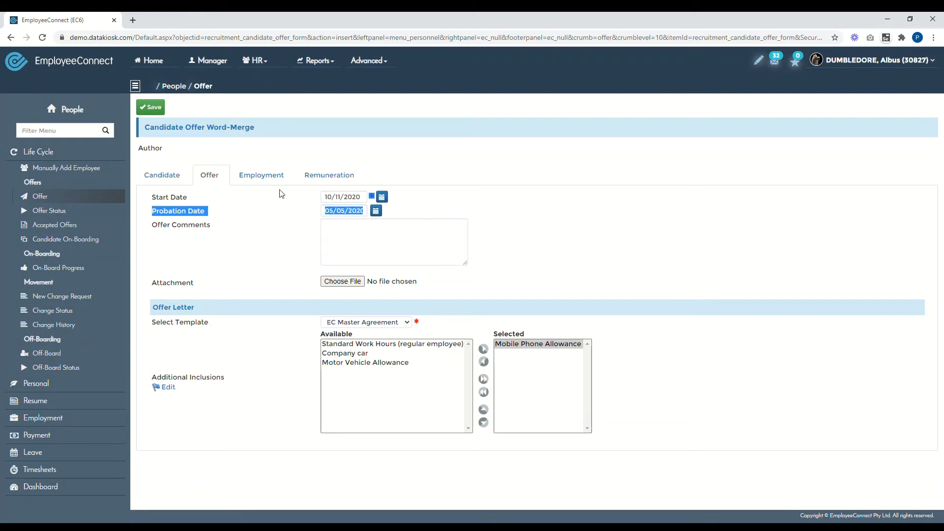
click(269, 180)
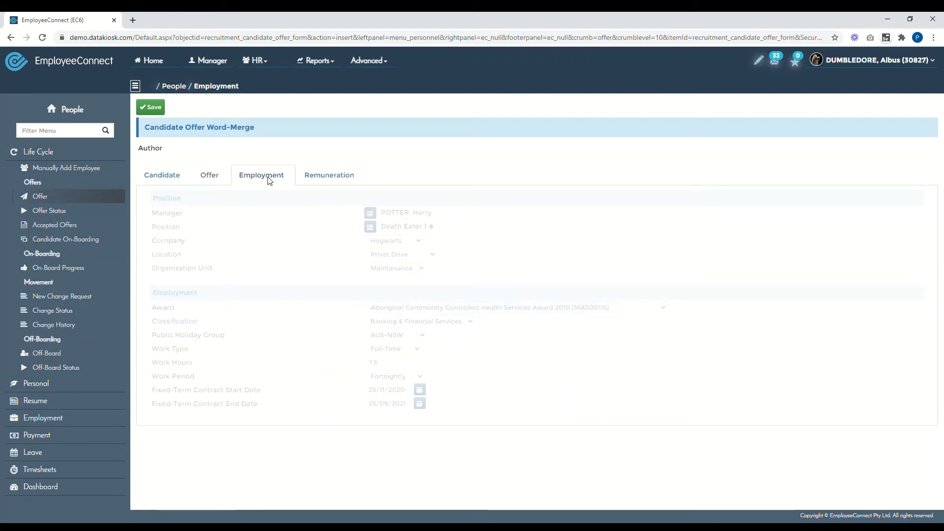
- Enter fortnightly pay, base salary 1234, hourly rate 12, superannuation 12345, total remuneration 123456
click(315, 183)
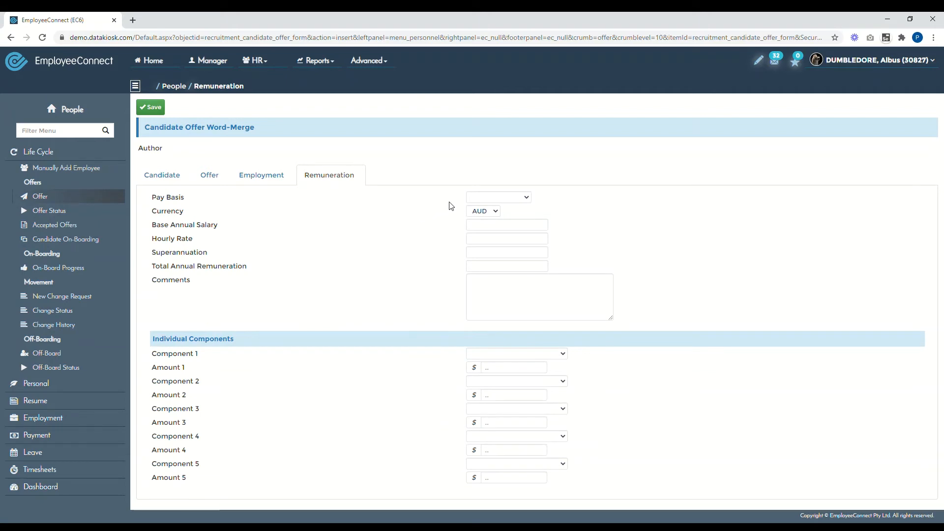
click(489, 220)
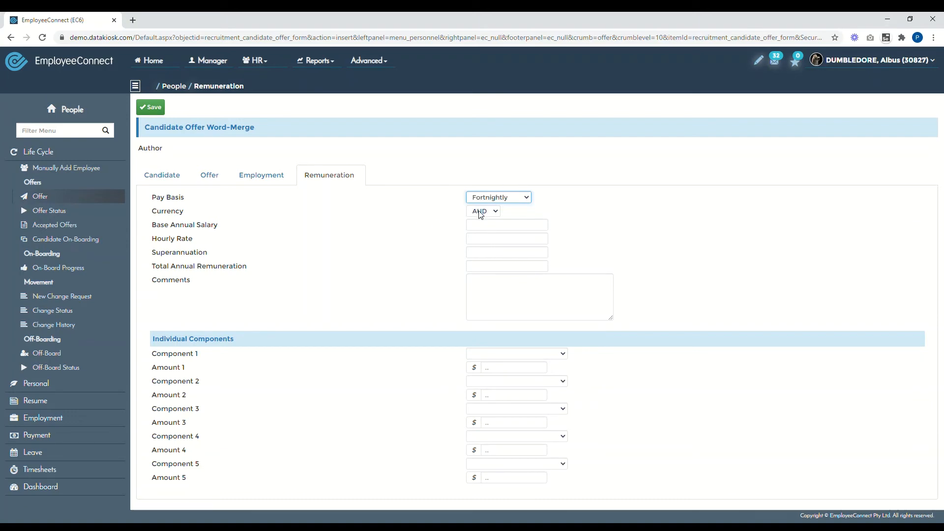
click(489, 230)
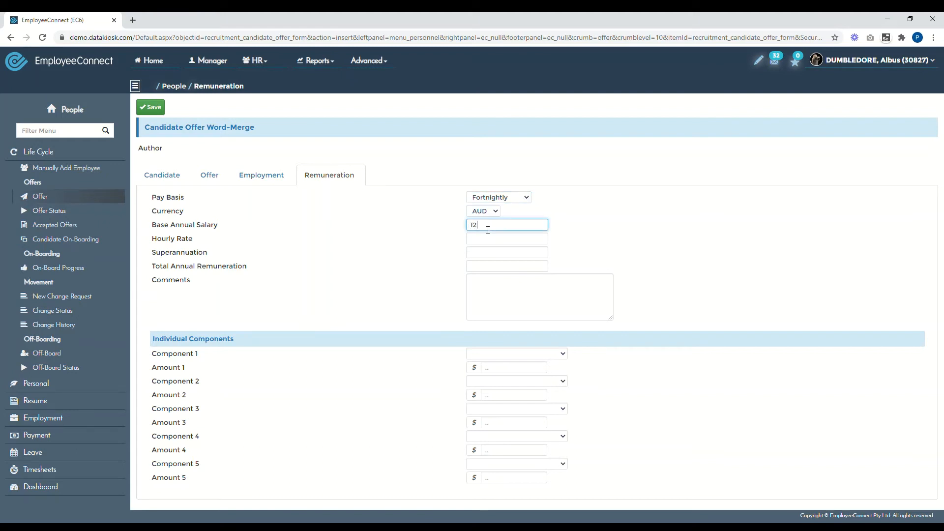
click(500, 244)
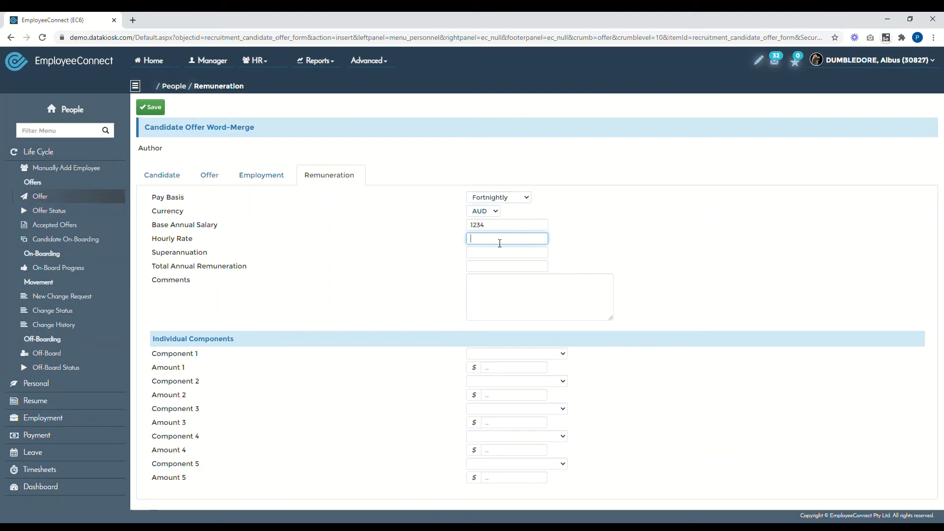
text(1)
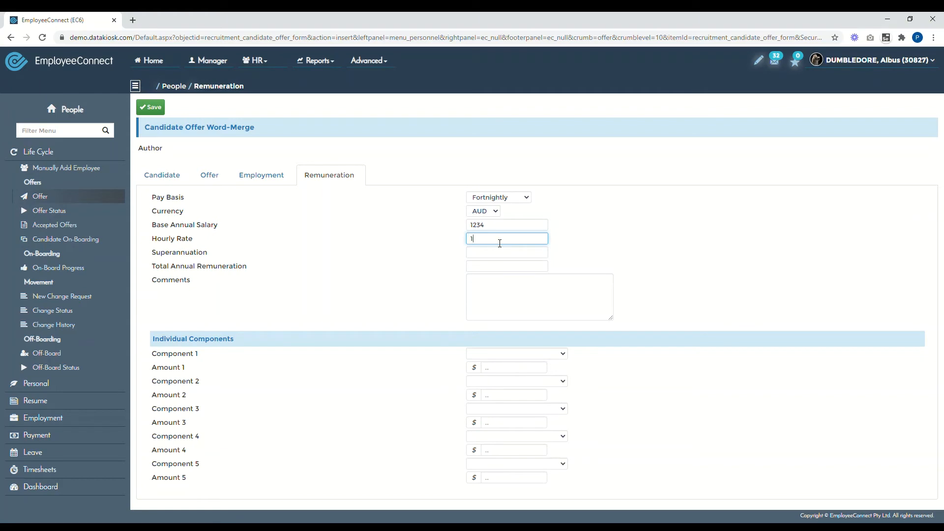
text(2)
click(493, 259)
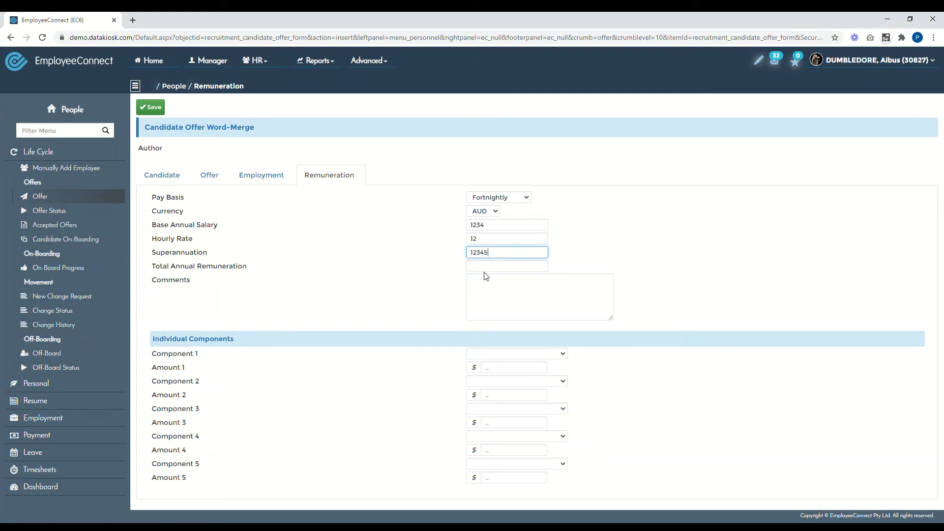
click(489, 268)
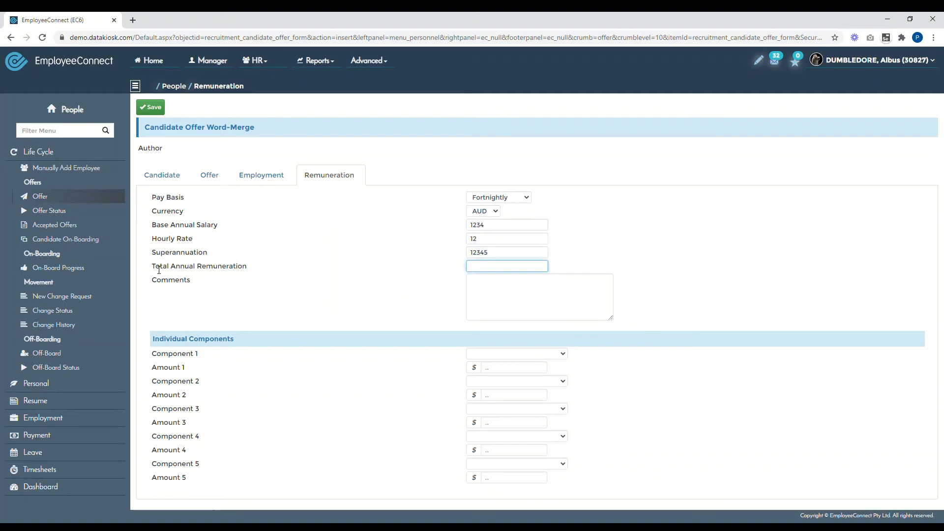
drag(158, 269, 249, 274)
click(490, 271)
text(123456)
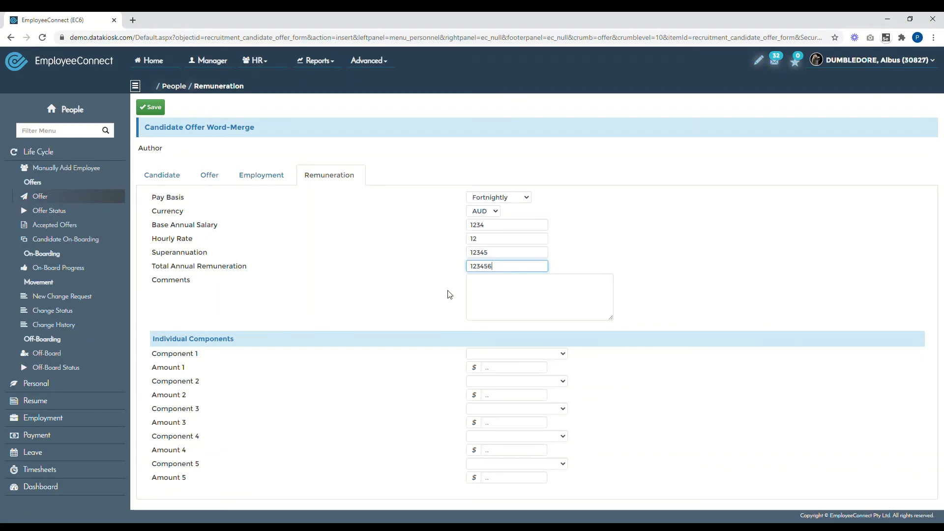
click(500, 295)
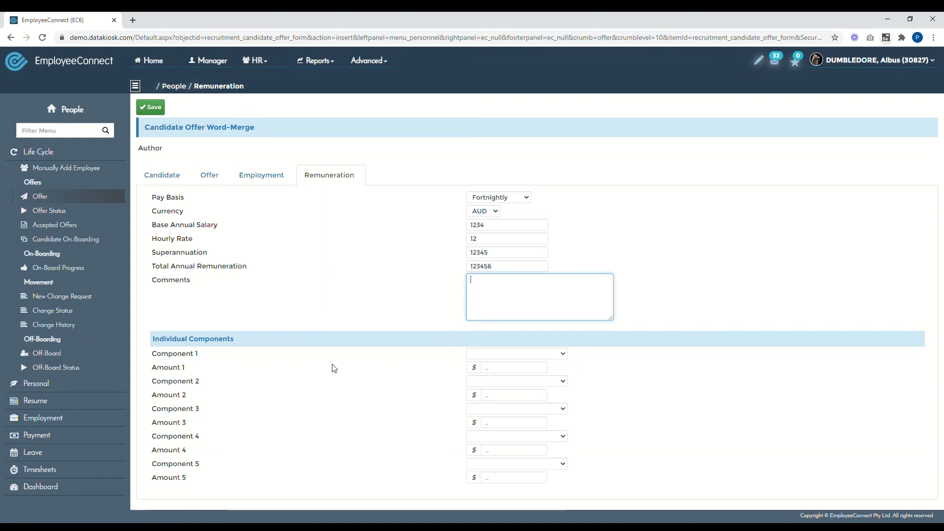
- Set Component 1 to Car Allowance 124 and Component 2 to Health Fund 13245, then save
click(514, 355)
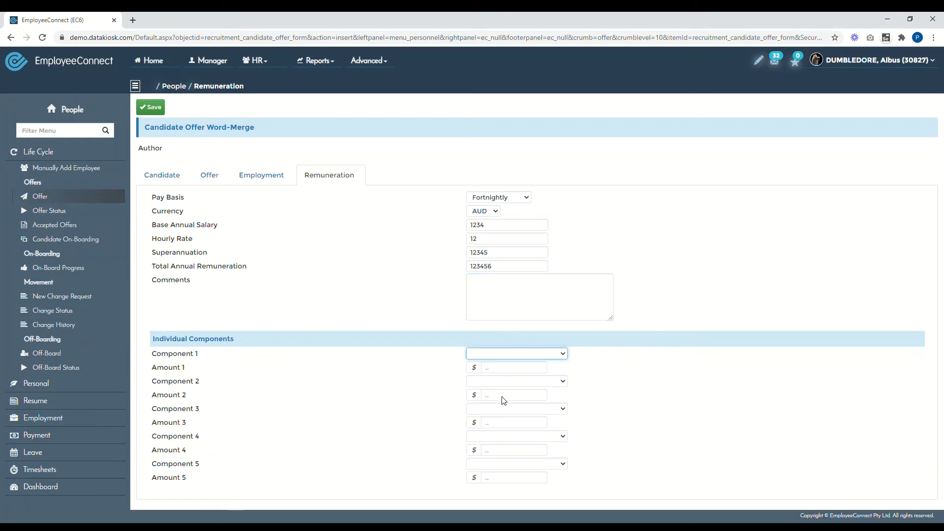
key(Down)
click(495, 372)
text(12)
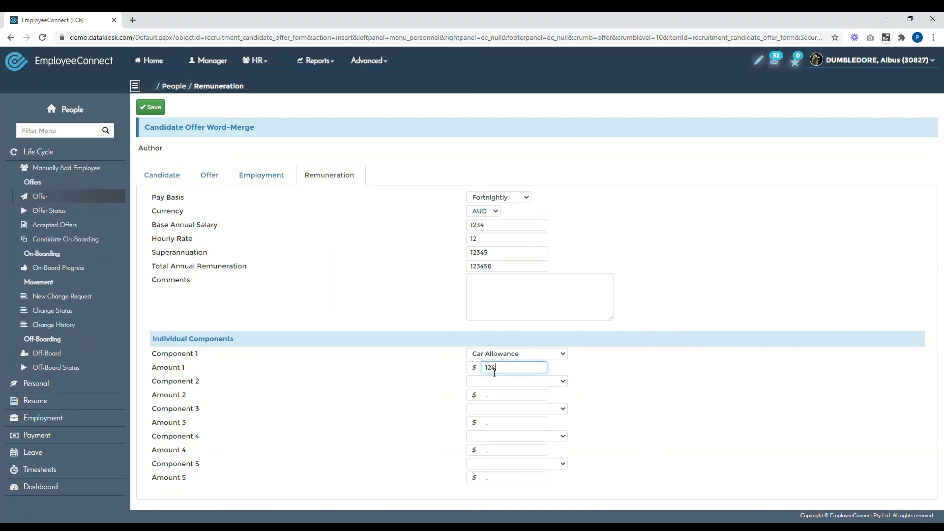
text(4)
key(Tab)
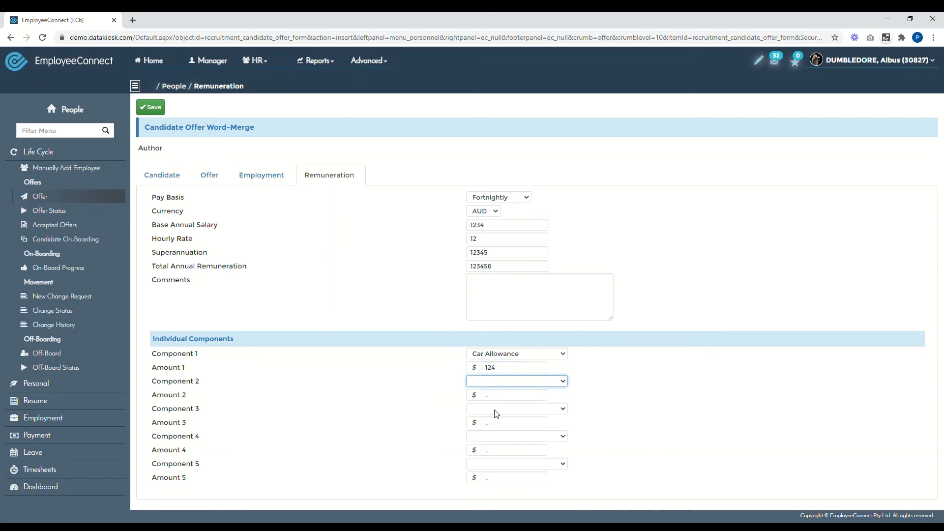
key(Down)
click(496, 400)
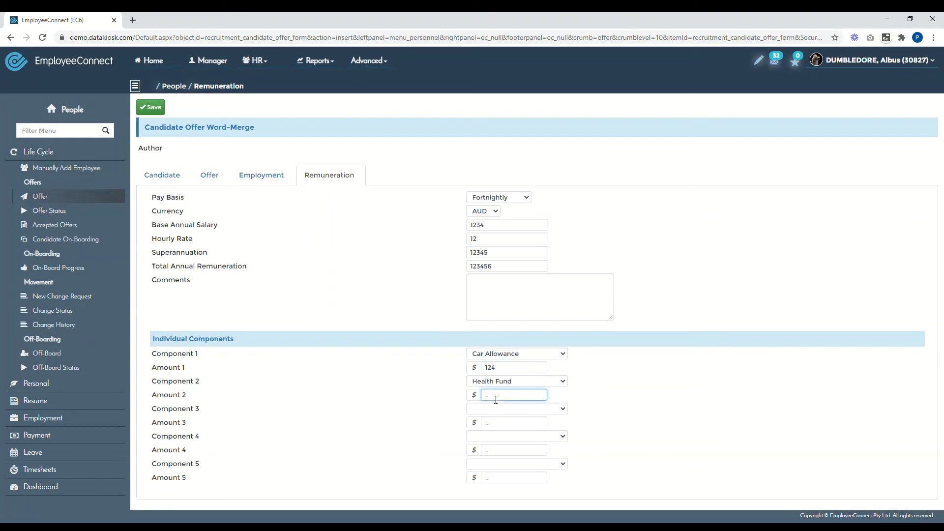
text(13245)
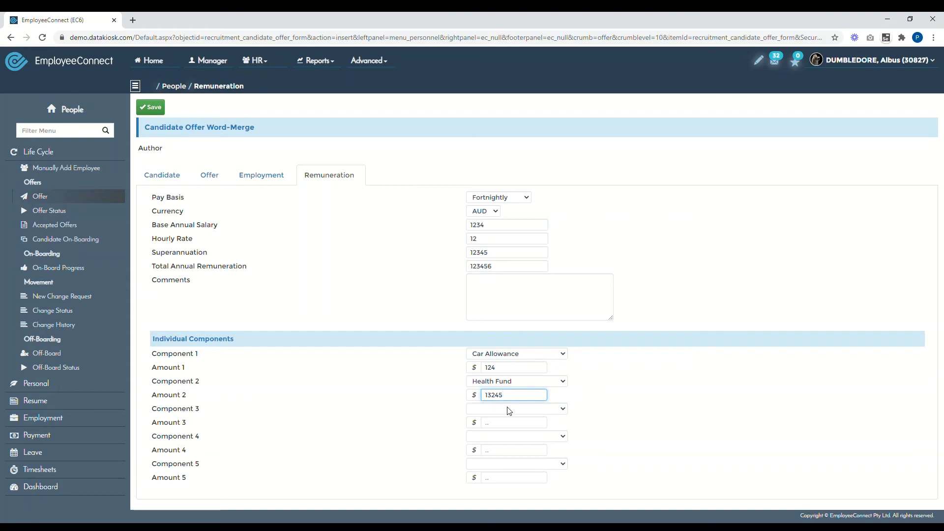
key(Tab)
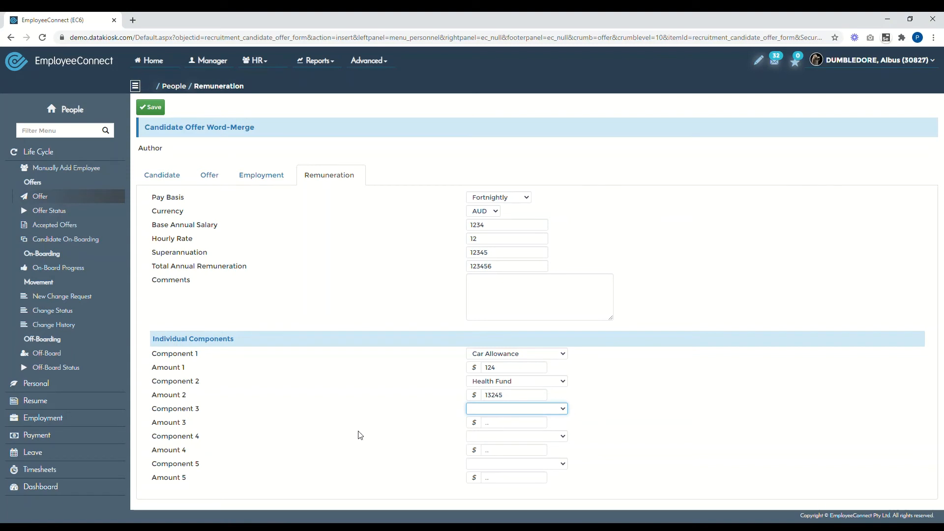
click(364, 417)
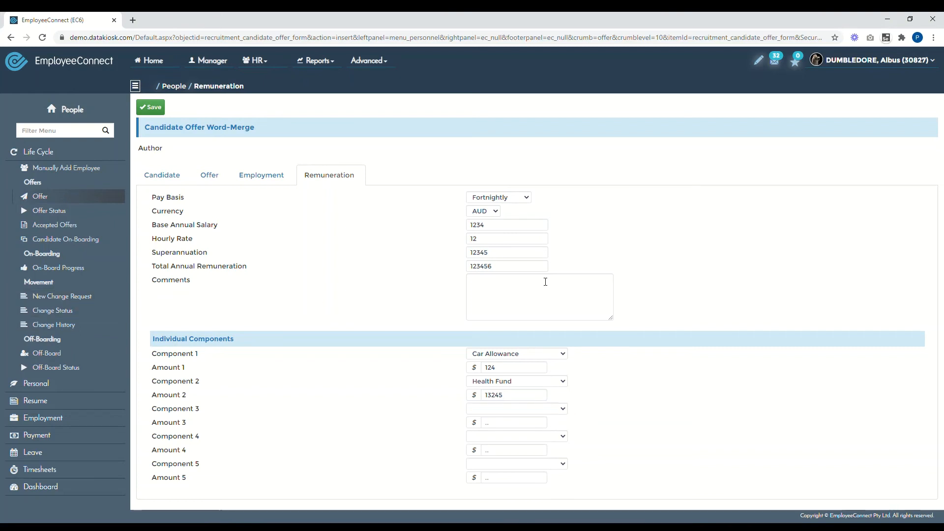
click(153, 112)
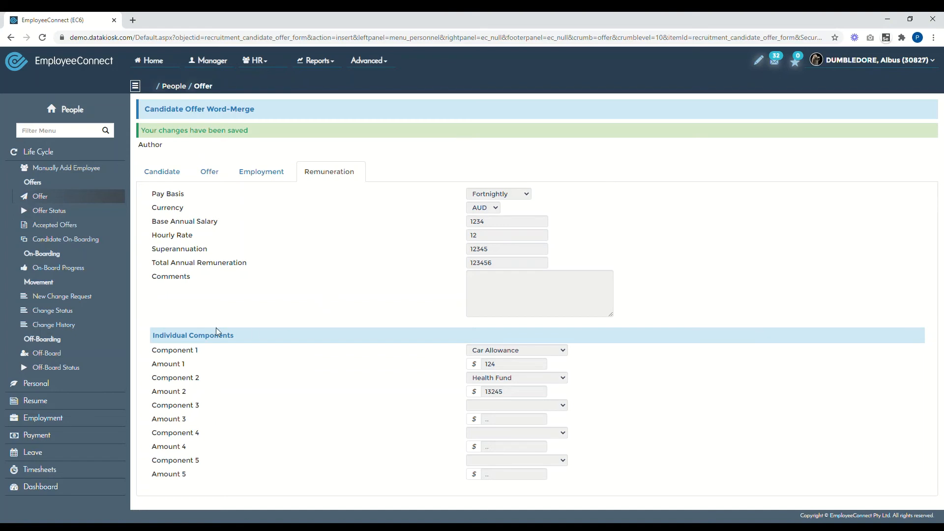
- Open Offer Status and preview the newest offer's 15-page employment agreement PDF
click(60, 215)
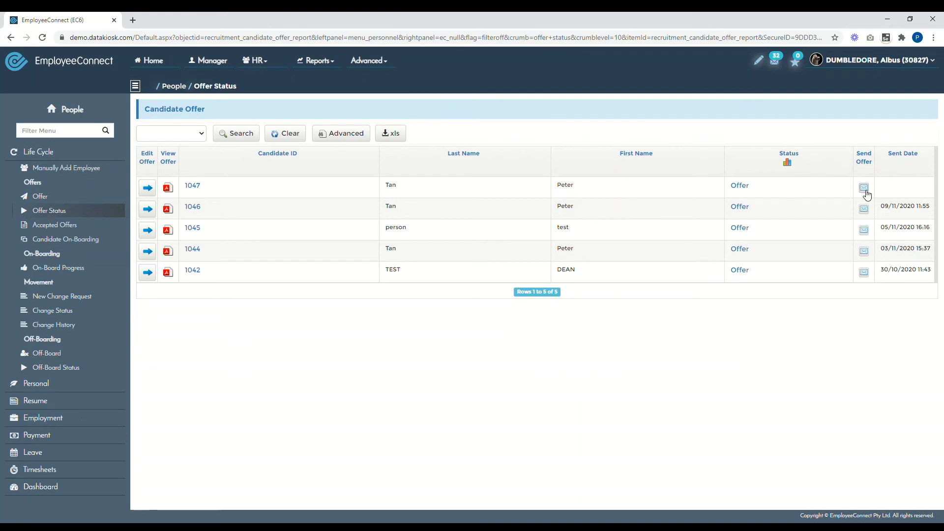
middle_click(168, 191)
click(171, 19)
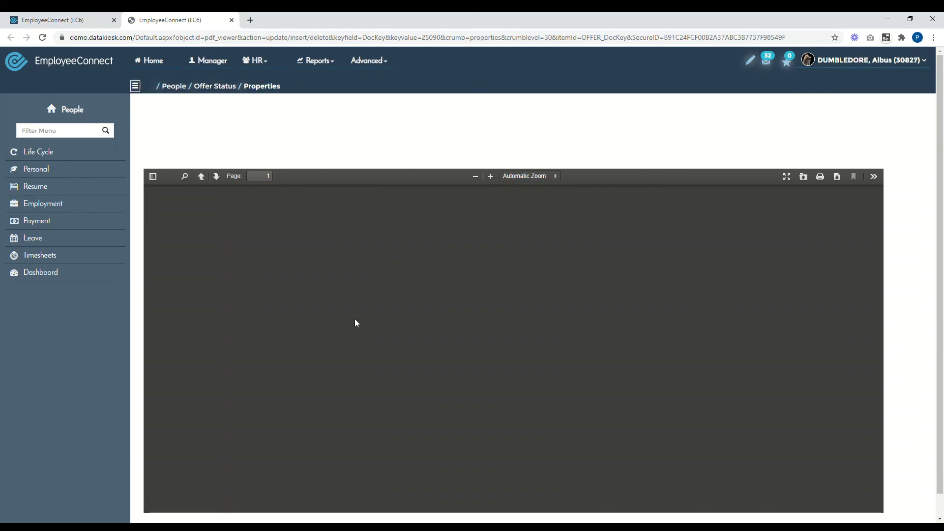
scroll(376, 306, down, 5)
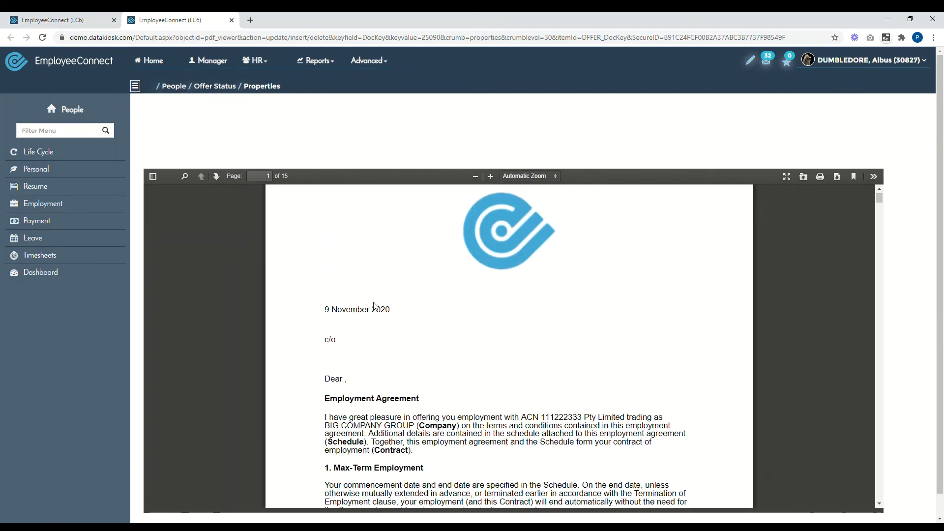
scroll(378, 306, down, 4)
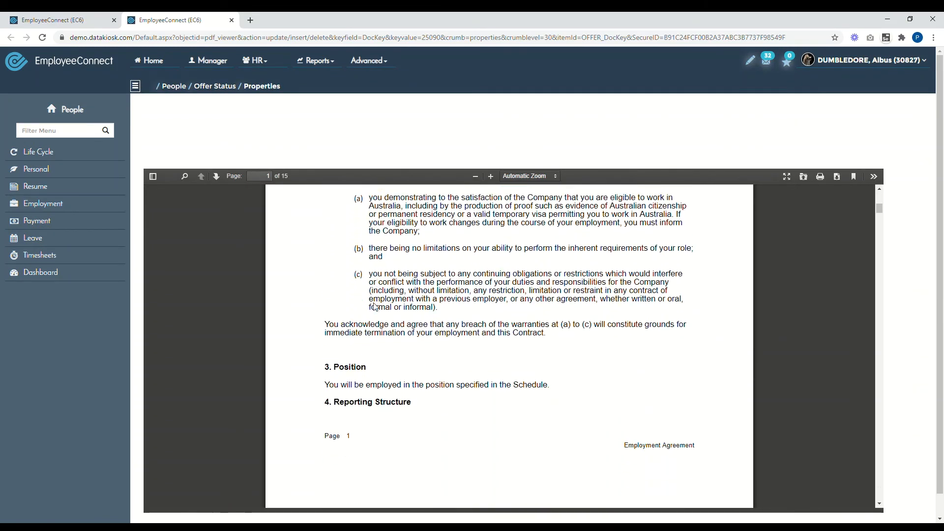
click(54, 19)
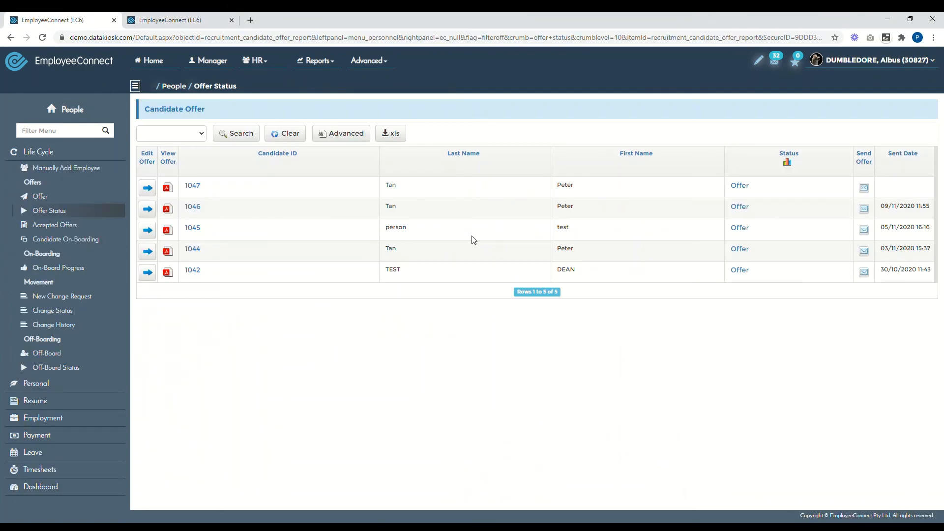
- Open the send-offer form for the newest offer and enlarge the email body to read the letter
click(868, 192)
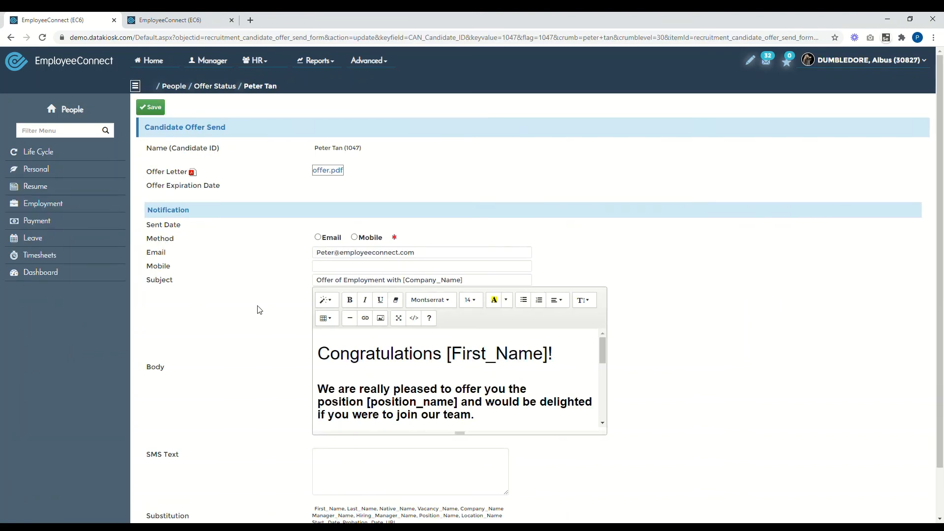
scroll(276, 315, down, 1)
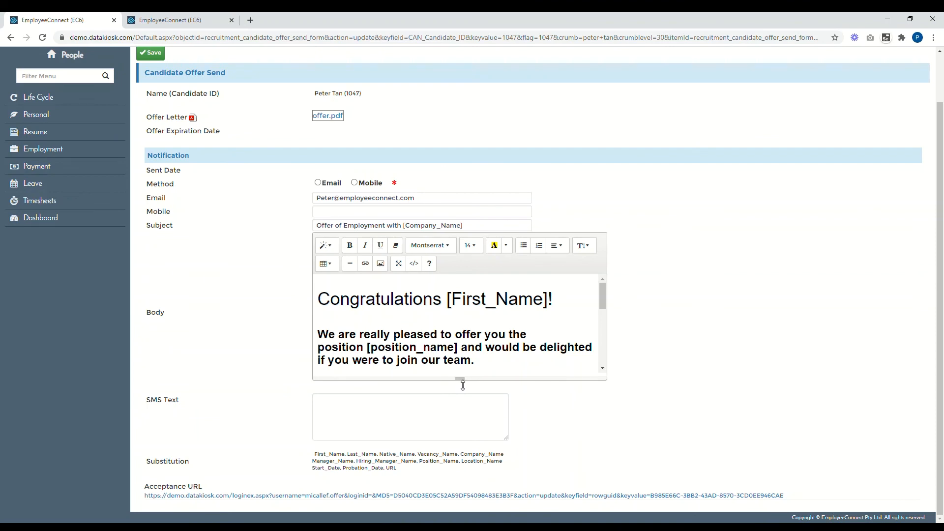
drag(460, 379, 461, 495)
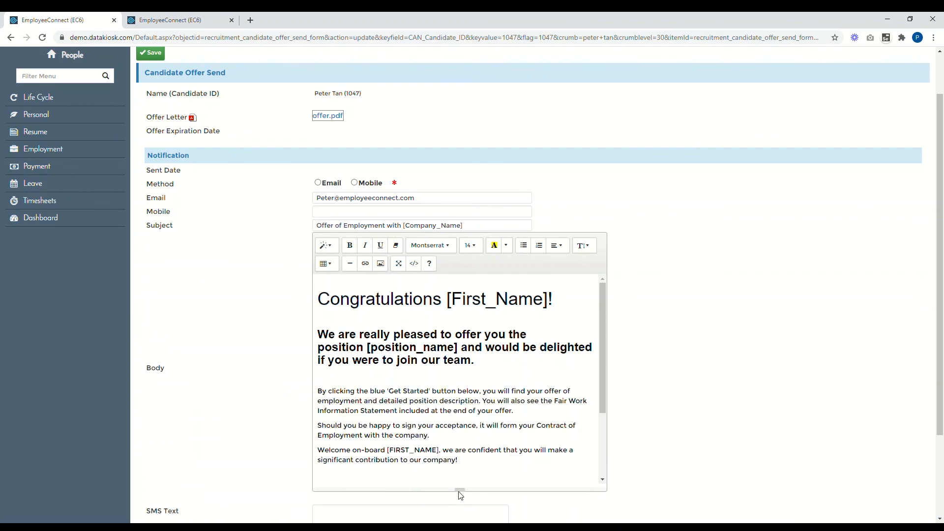
- Set the notification method to Email and save the offer notification with offer.pdf attached
click(355, 182)
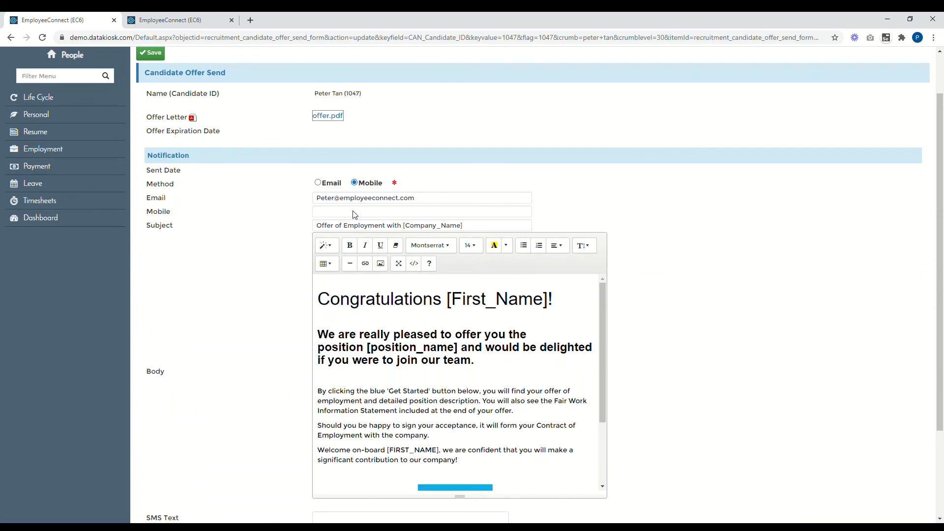
click(318, 182)
drag(330, 199, 321, 219)
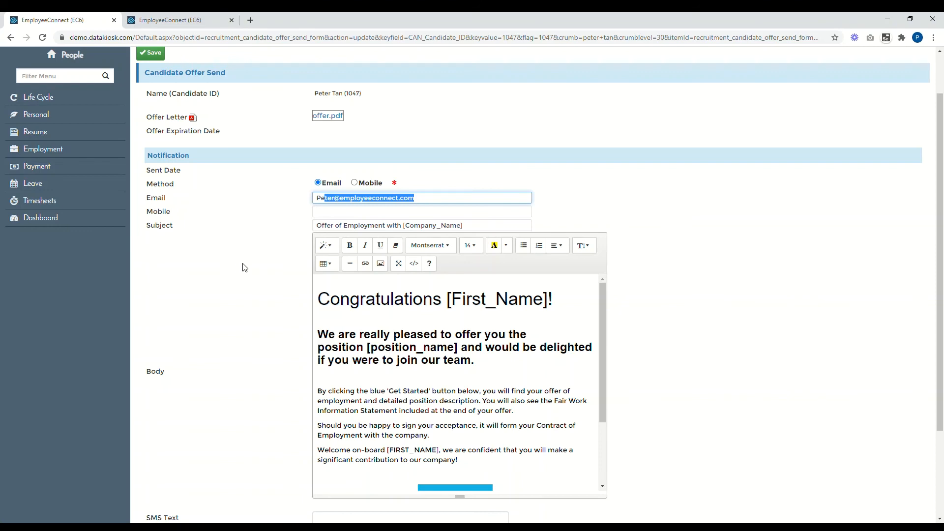
scroll(245, 267, down, 2)
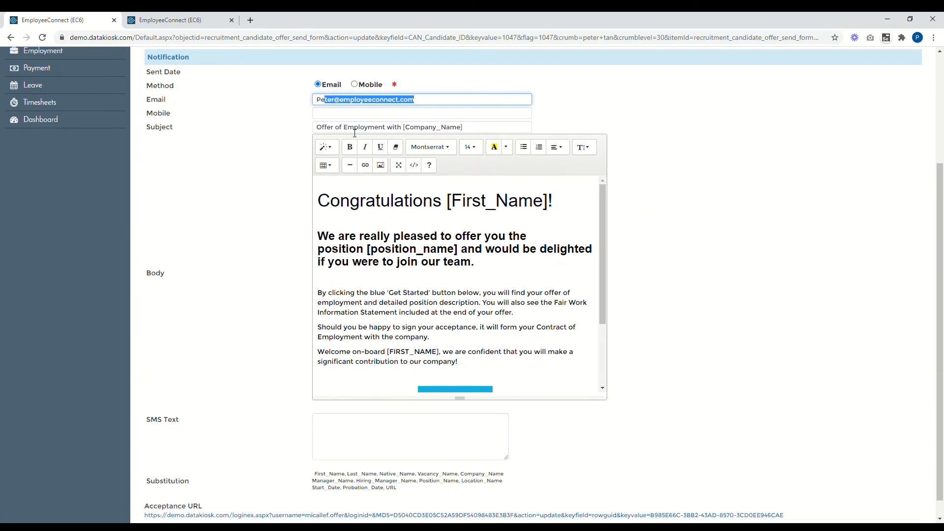
drag(467, 396, 461, 500)
scroll(433, 297, down, 1)
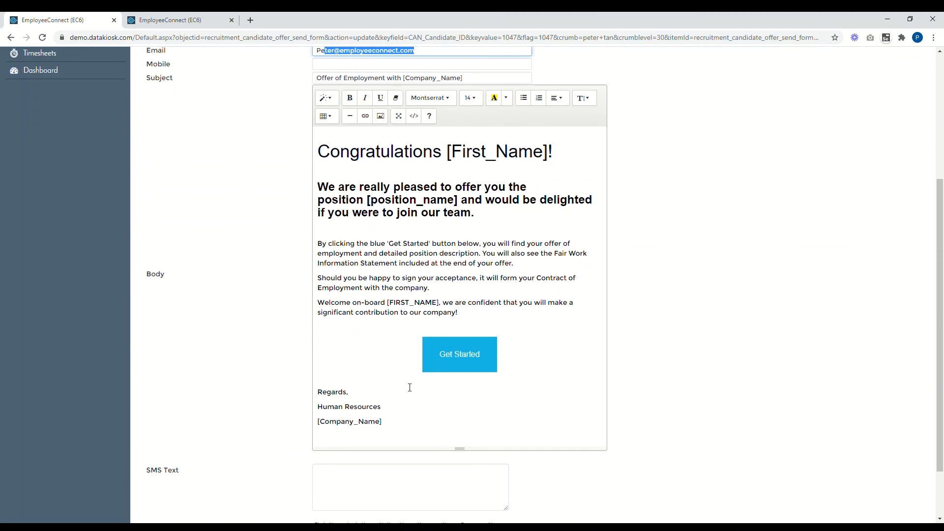
scroll(410, 388, up, 2)
scroll(168, 215, up, 2)
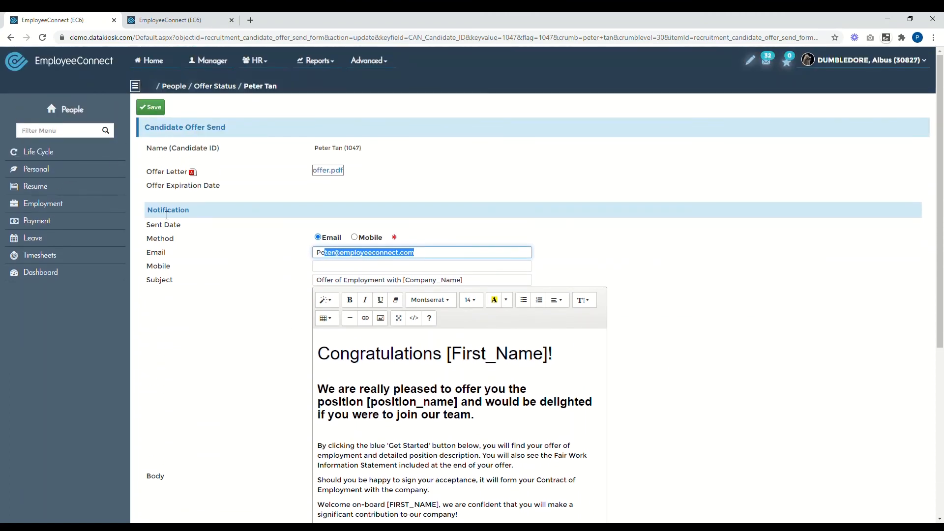
click(159, 113)
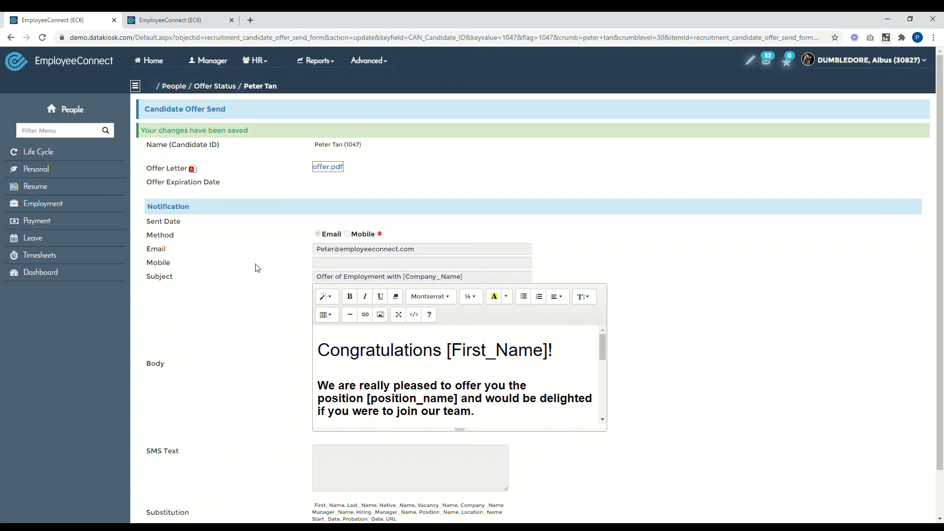
- Confirm on the Offer Status list that the newest offer's sent date is 09/11/2020 12:17, then view Accepted Offers
click(215, 86)
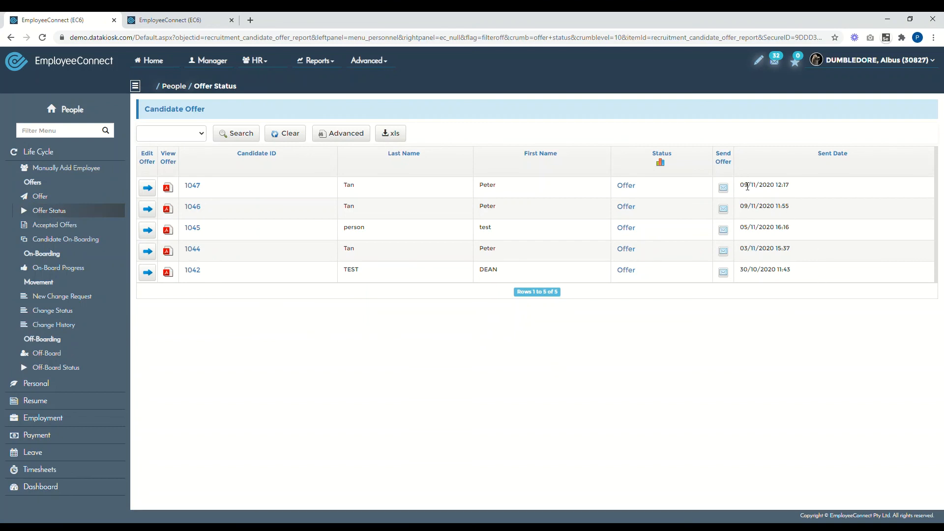
drag(744, 186, 824, 186)
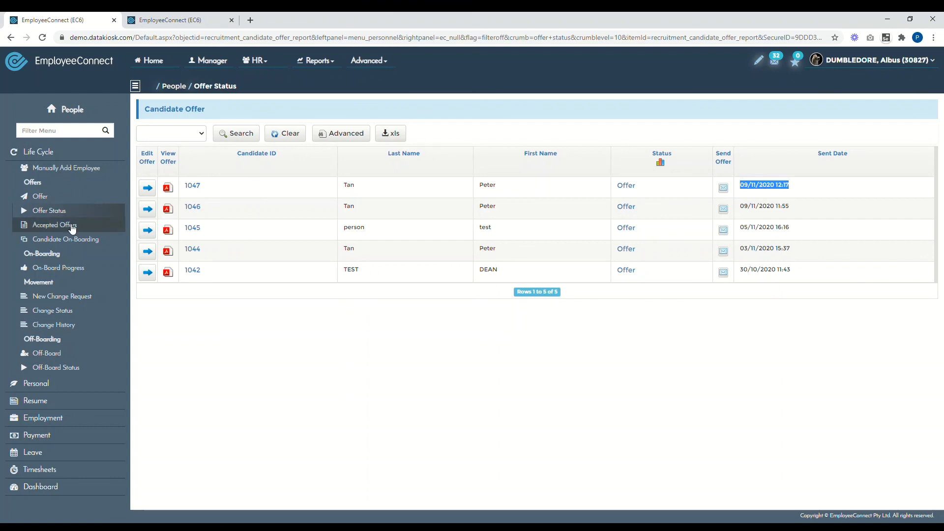
click(54, 225)
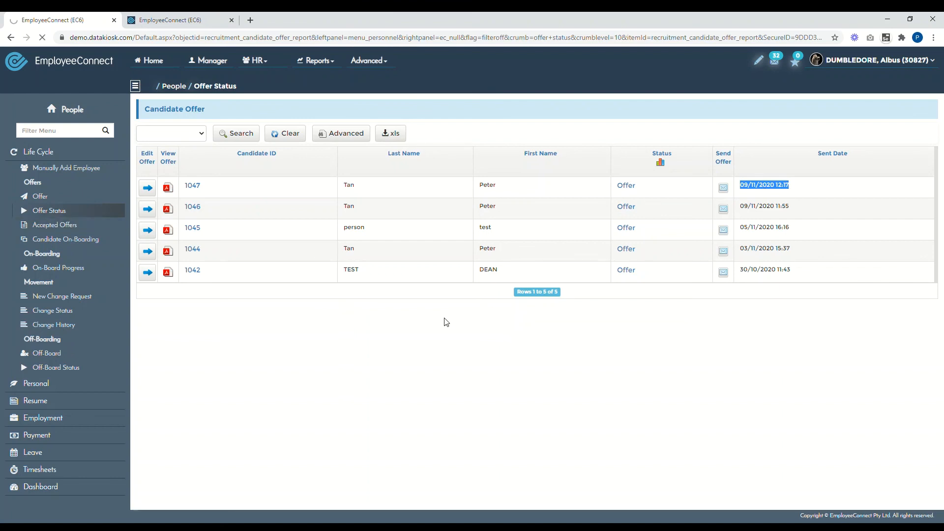